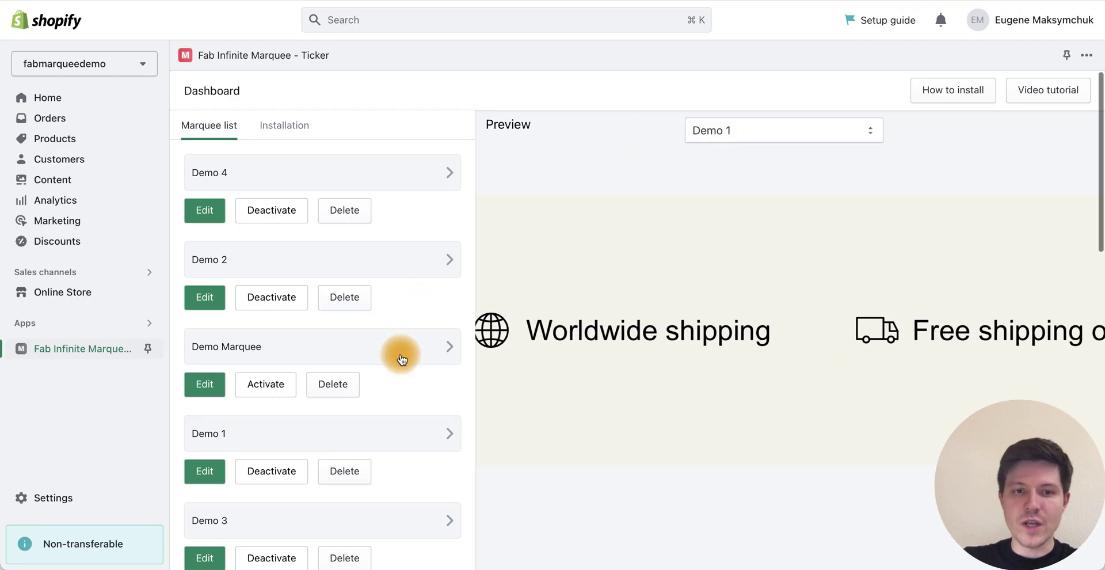
Create a new marquee at the end of the list and name it 'Logos'
{"action": "scroll", "coordinate": [402, 360], "scroll_direction": "down", "scroll_amount": 15}
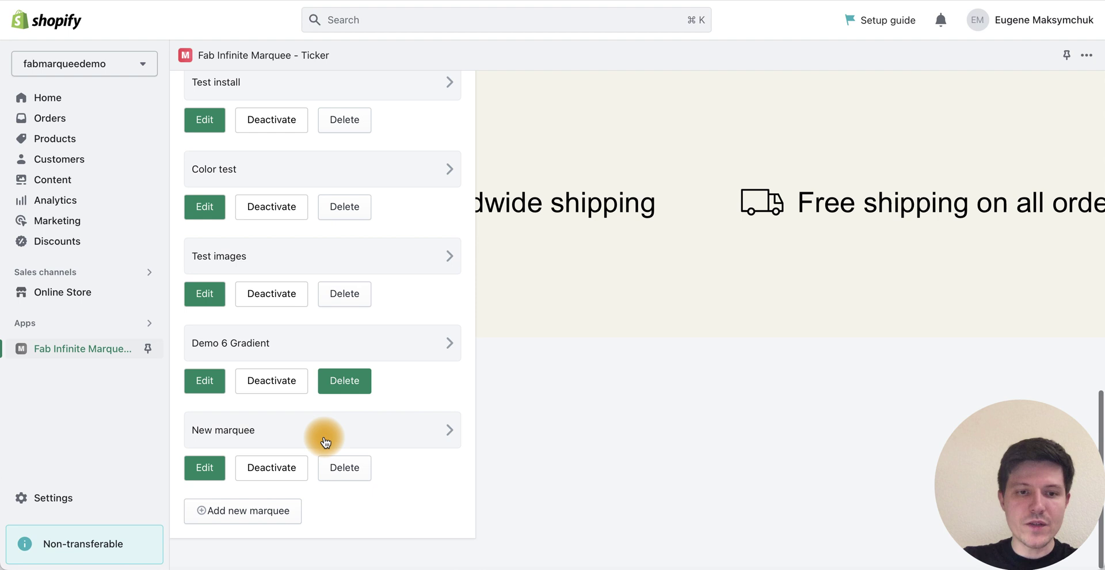
{"action": "left_click", "coordinate": [249, 512]}
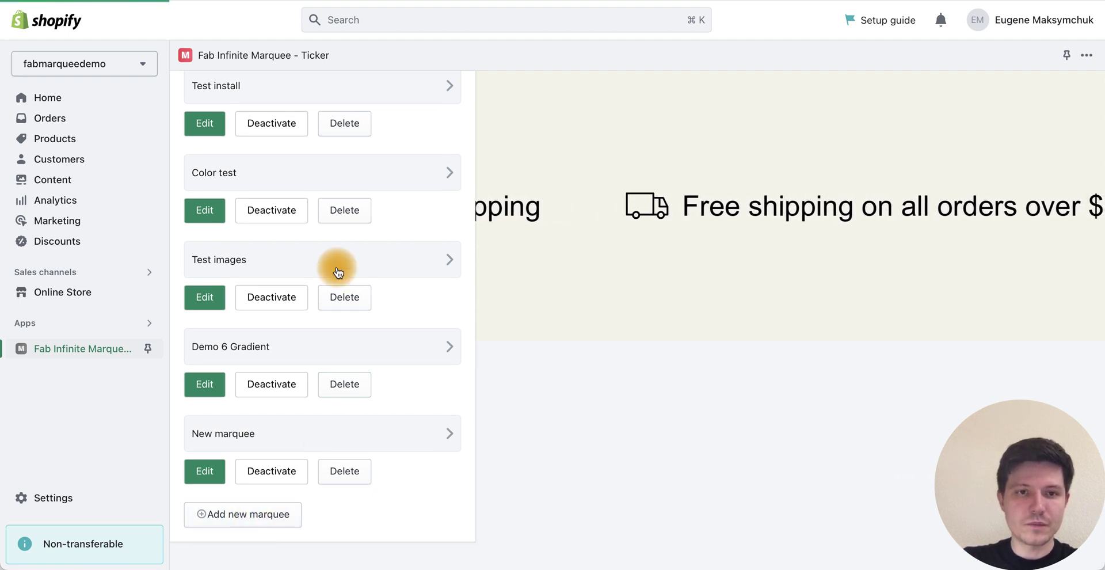
{"action": "scroll", "coordinate": [337, 268], "scroll_direction": "up", "scroll_amount": 15}
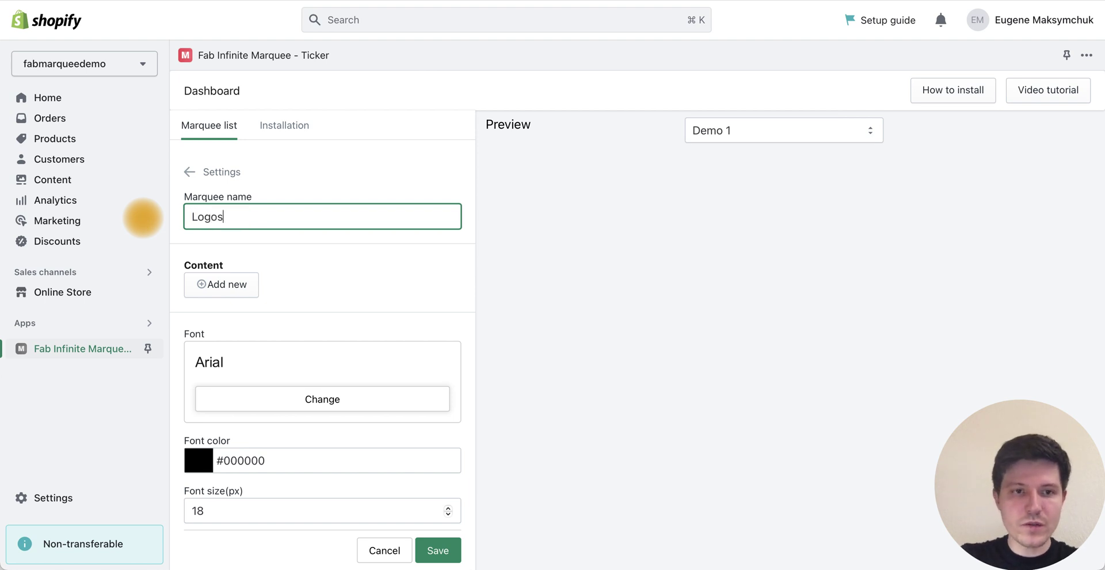
{"action": "left_click", "coordinate": [360, 279]}
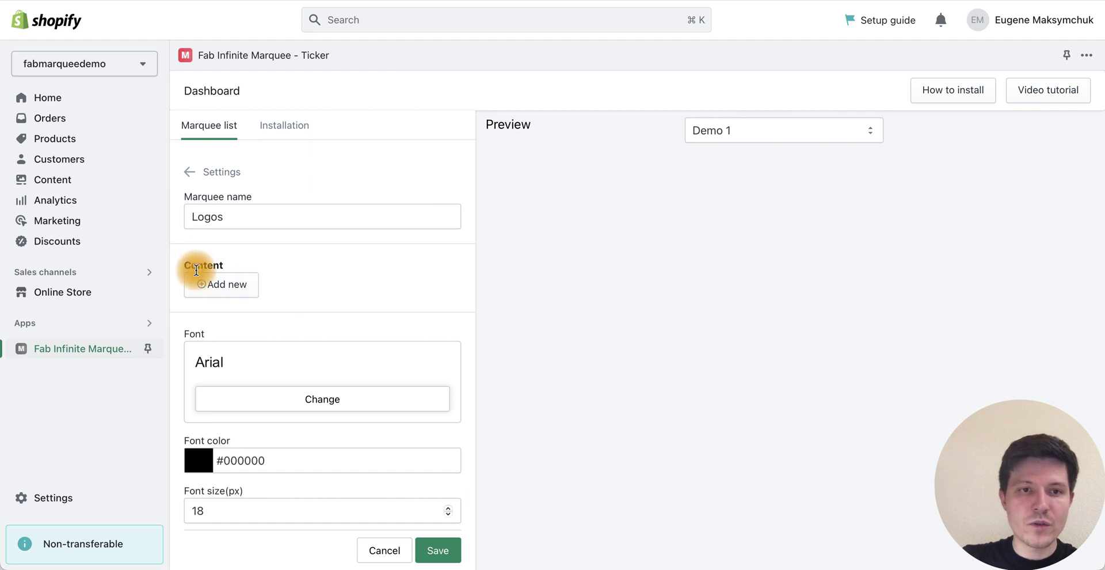
Upload Fortune_magazine_logo_2016.png as the marquee's first image item and save it
{"action": "left_click", "coordinate": [220, 292]}
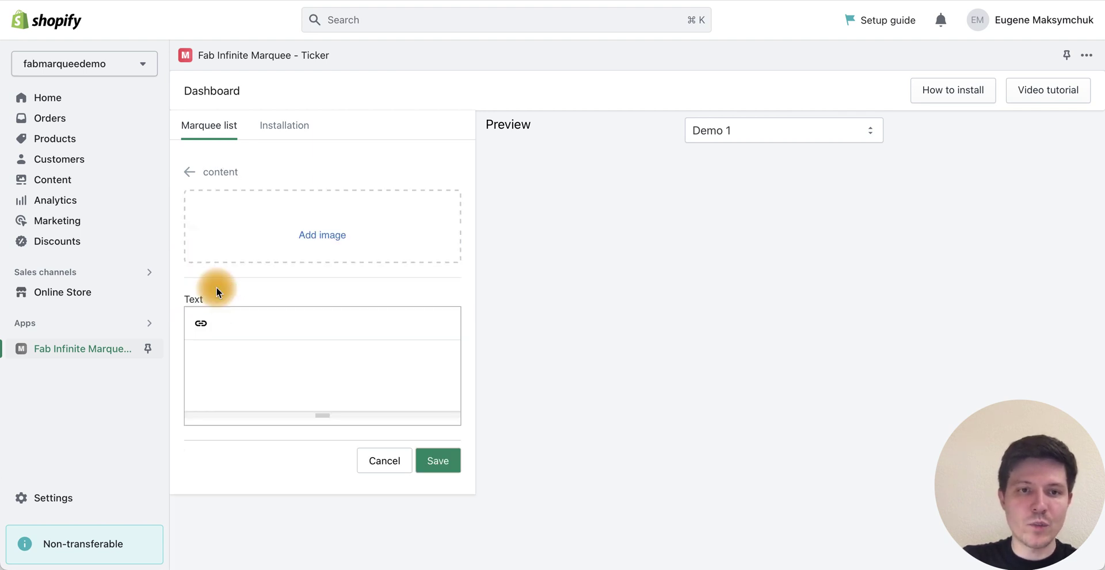
{"action": "left_click", "coordinate": [321, 241]}
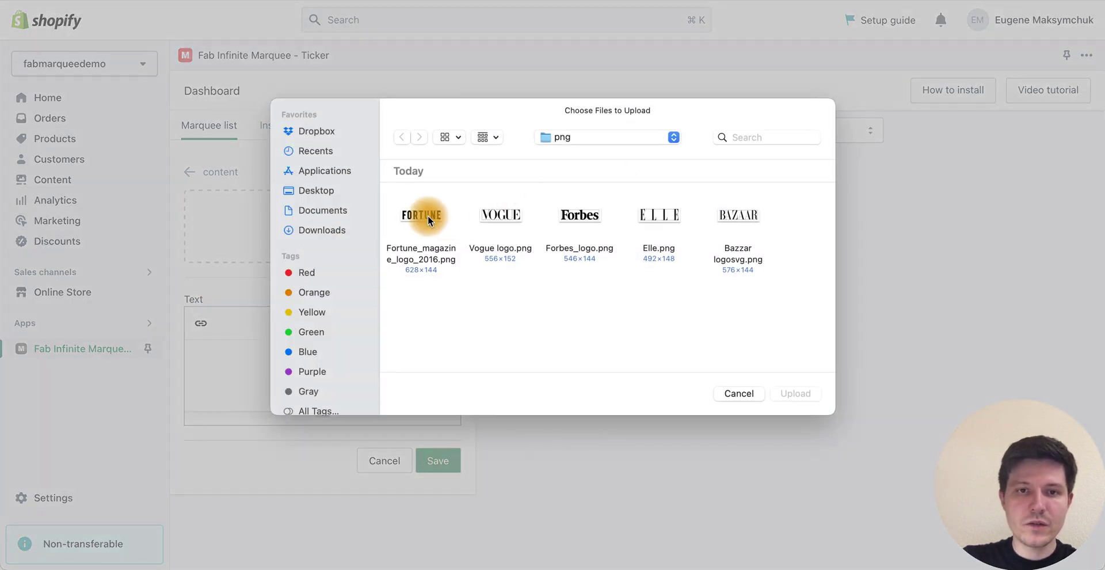
{"action": "left_click", "coordinate": [797, 391]}
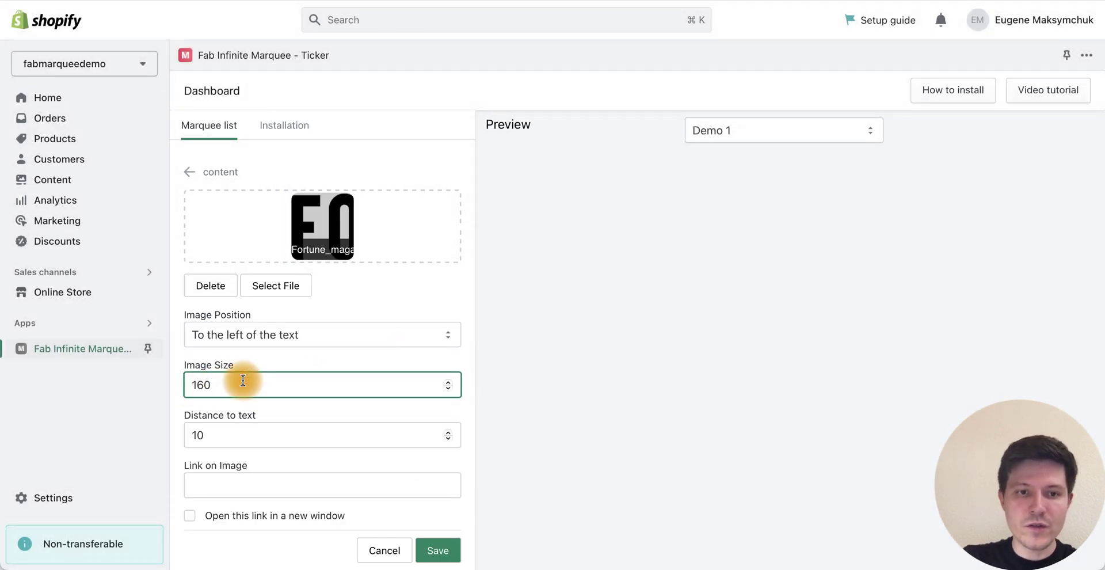
{"action": "scroll", "coordinate": [352, 403], "scroll_direction": "down", "scroll_amount": 3}
{"action": "left_click", "coordinate": [440, 551]}
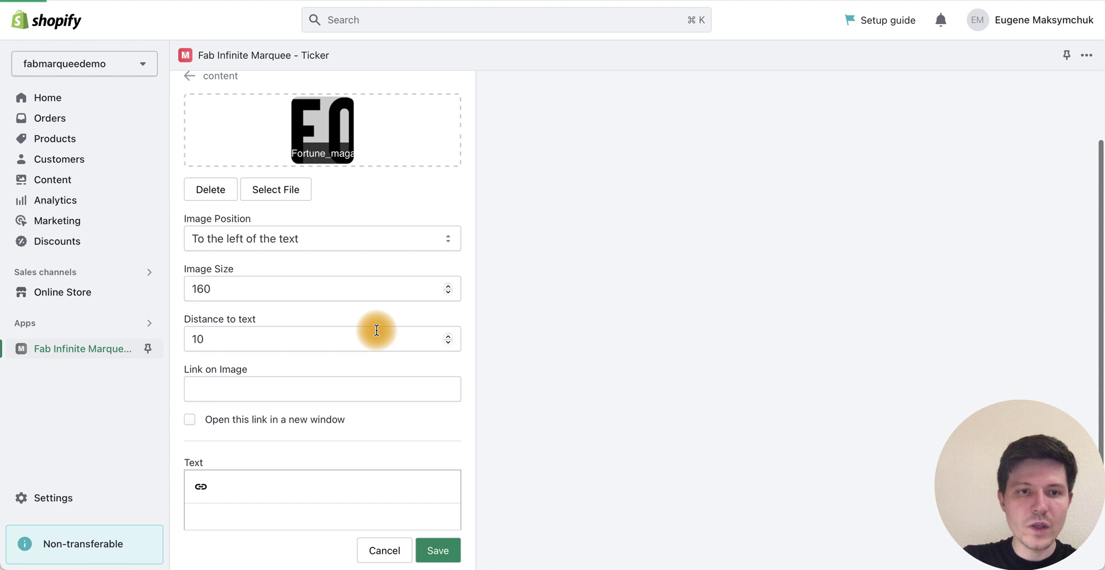
{"action": "left_click", "coordinate": [241, 293]}
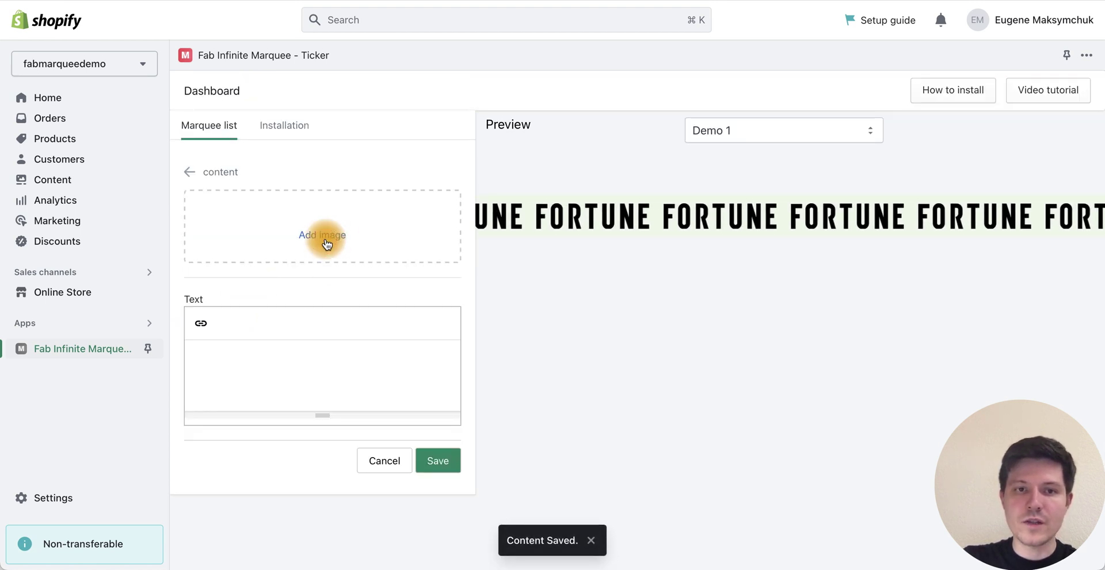
Upload 'Vogue logo.png' as the second image item and save it
{"action": "left_click", "coordinate": [325, 241]}
{"action": "left_click", "coordinate": [501, 215]}
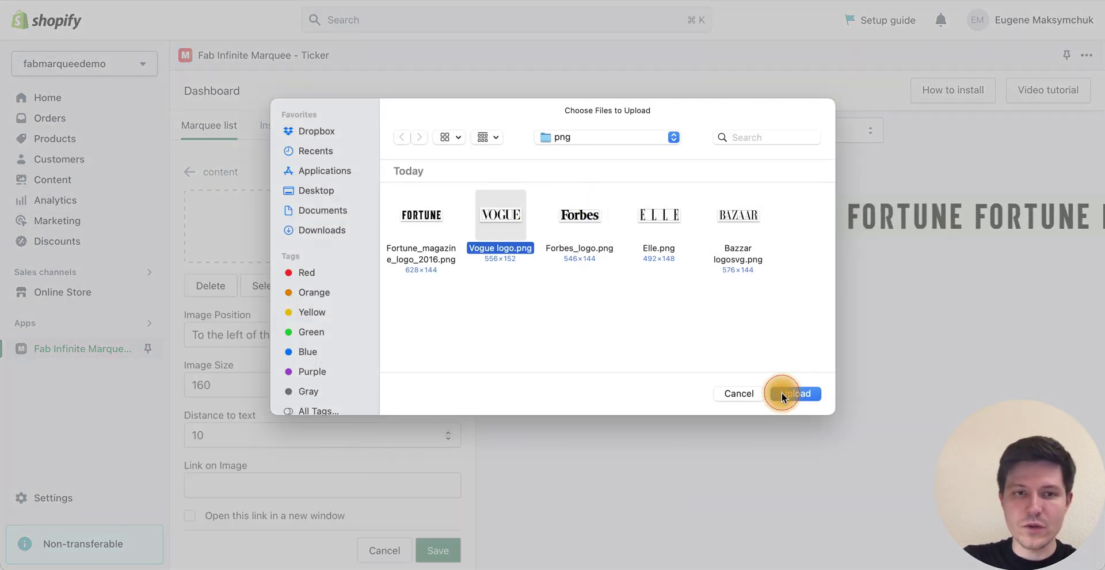
{"action": "left_click", "coordinate": [782, 395]}
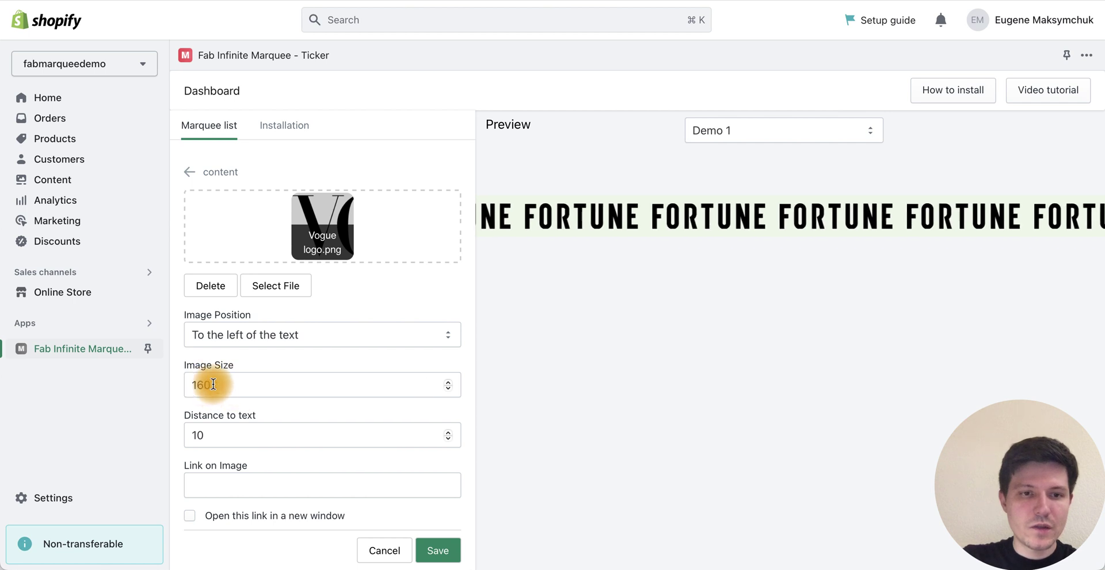
{"action": "left_click_drag", "start_coordinate": [213, 384], "coordinate": [153, 382]}
{"action": "left_click", "coordinate": [438, 550]}
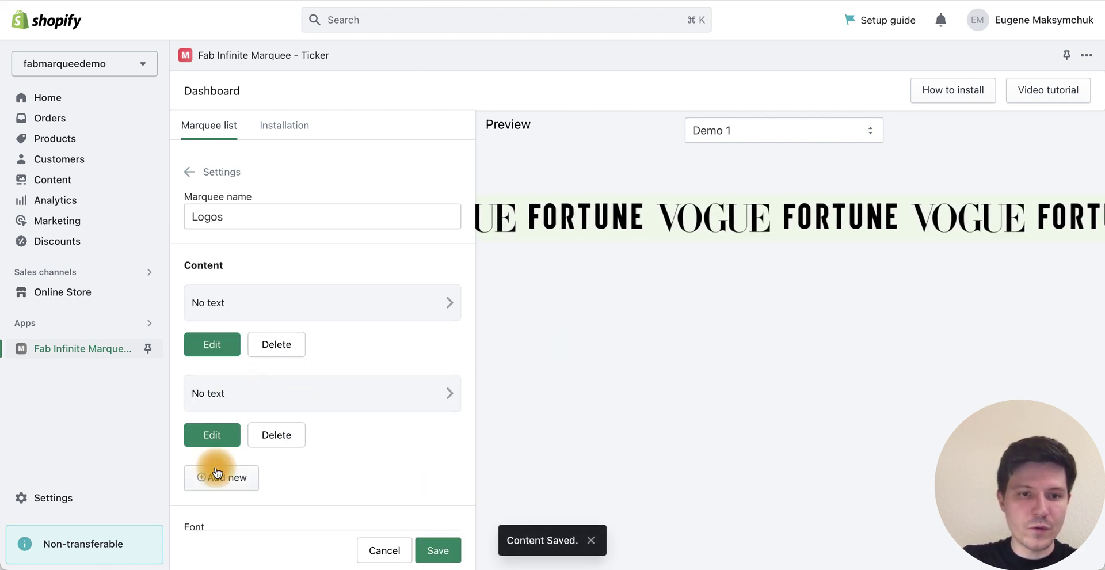
Change the Vogue item's Image Size to 150 and save
{"action": "scroll", "coordinate": [217, 473], "scroll_direction": "down", "scroll_amount": 1}
{"action": "left_click", "coordinate": [216, 418]}
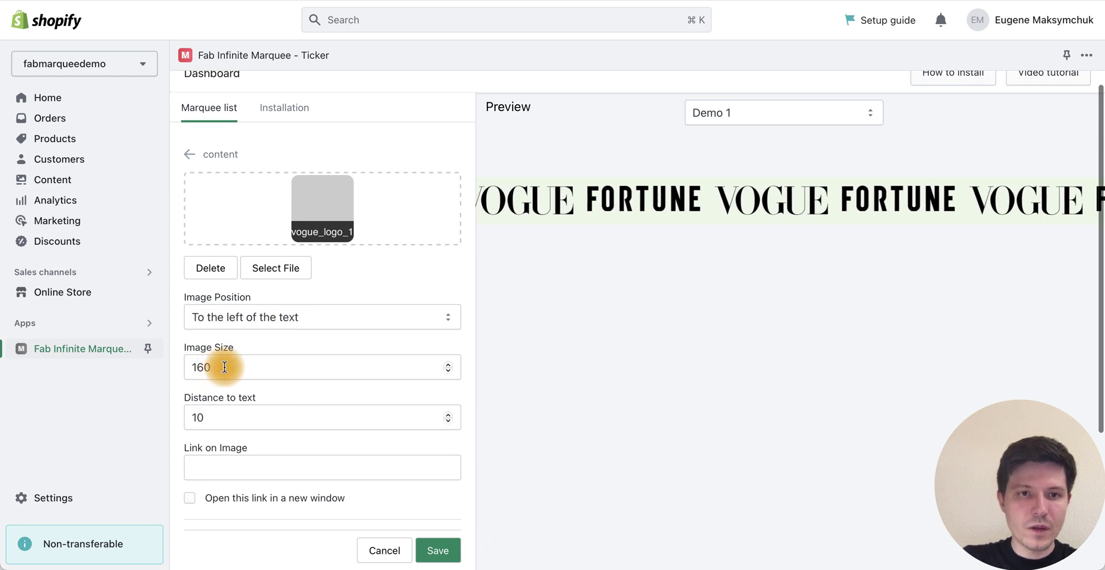
{"action": "left_click_drag", "start_coordinate": [225, 367], "coordinate": [160, 365]}
{"action": "type", "text": "150"}
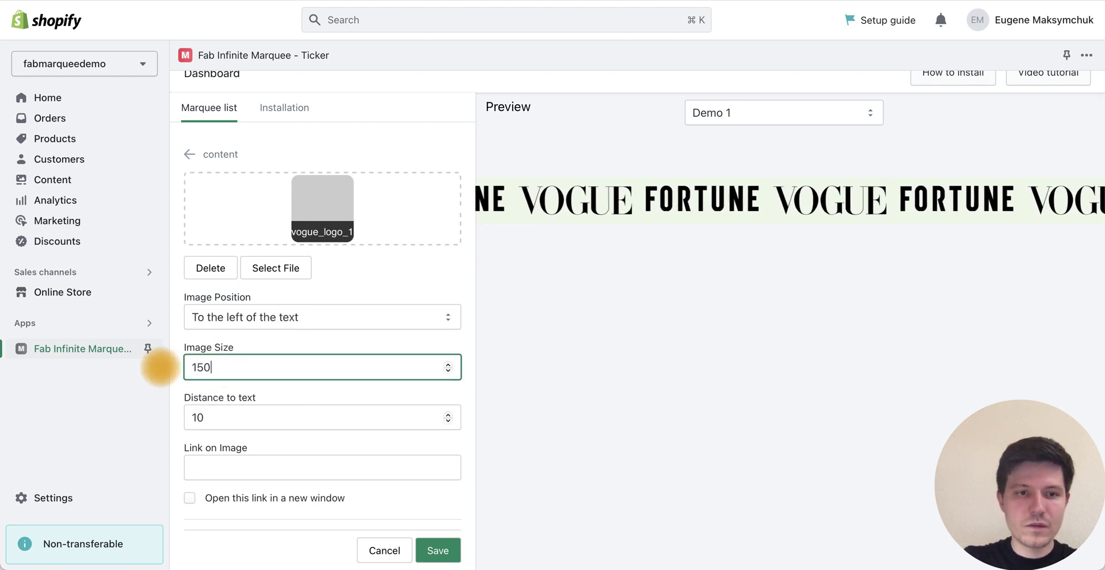
{"action": "left_click", "coordinate": [438, 543]}
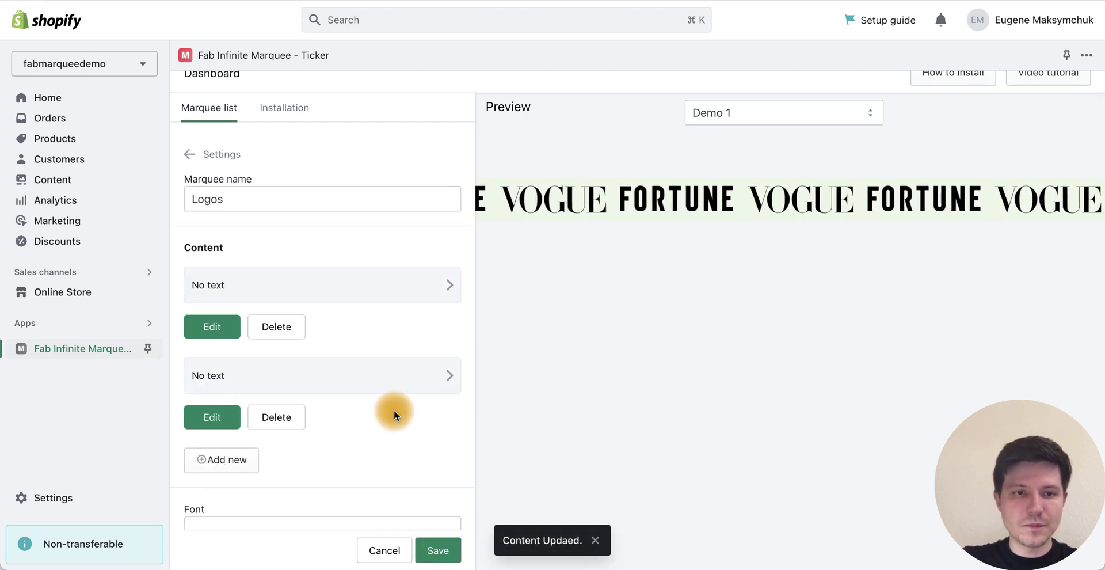
{"action": "left_click", "coordinate": [230, 460]}
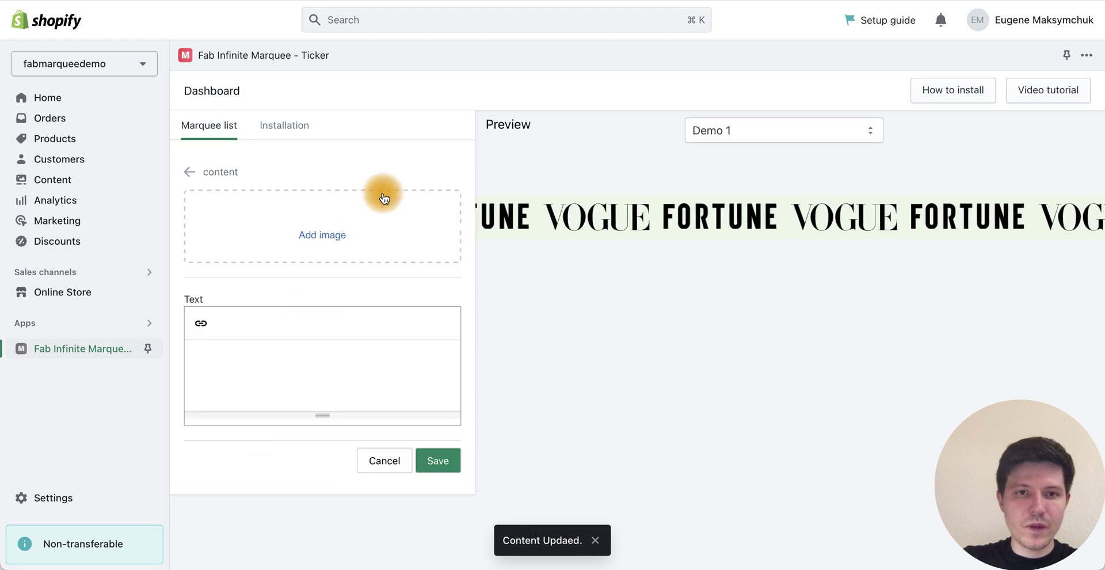
Add the Forbes logo as a third image item with Image Size 160
{"action": "left_click", "coordinate": [317, 234]}
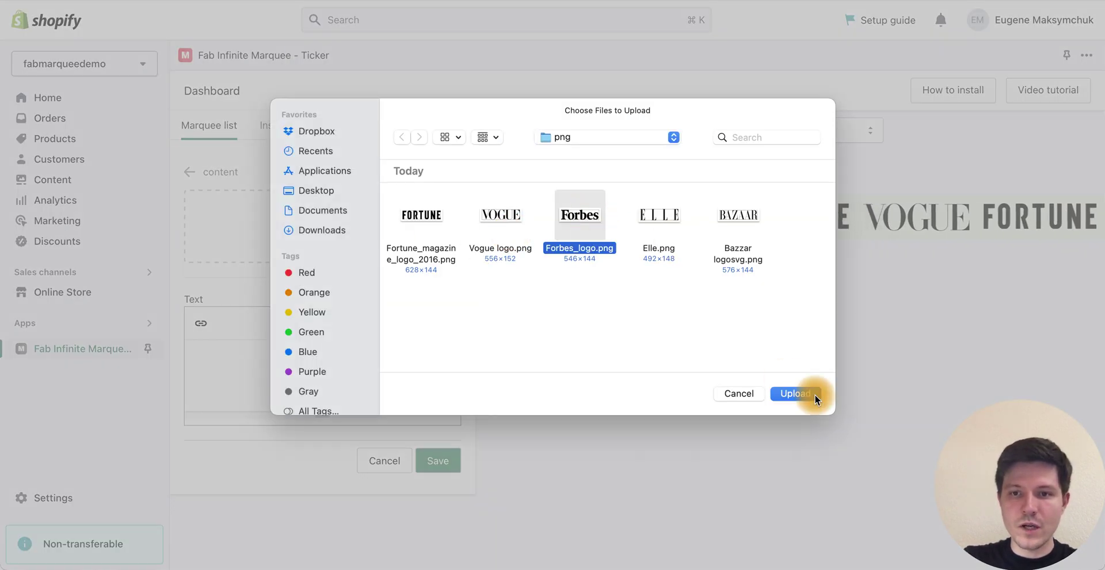
{"action": "left_click", "coordinate": [804, 393]}
{"action": "double_click", "coordinate": [218, 384]}
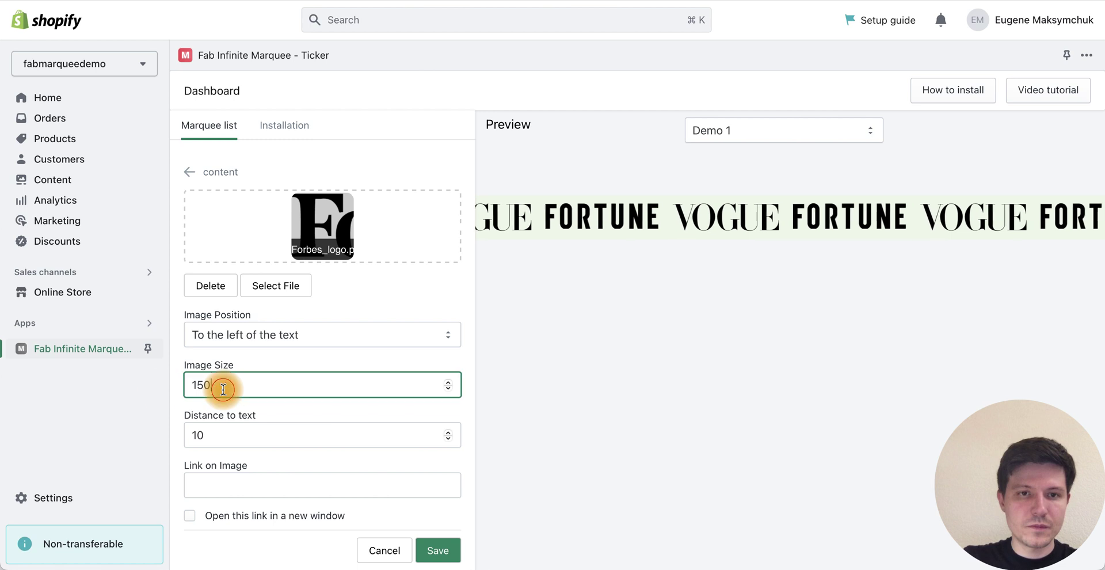
{"action": "type", "text": "160"}
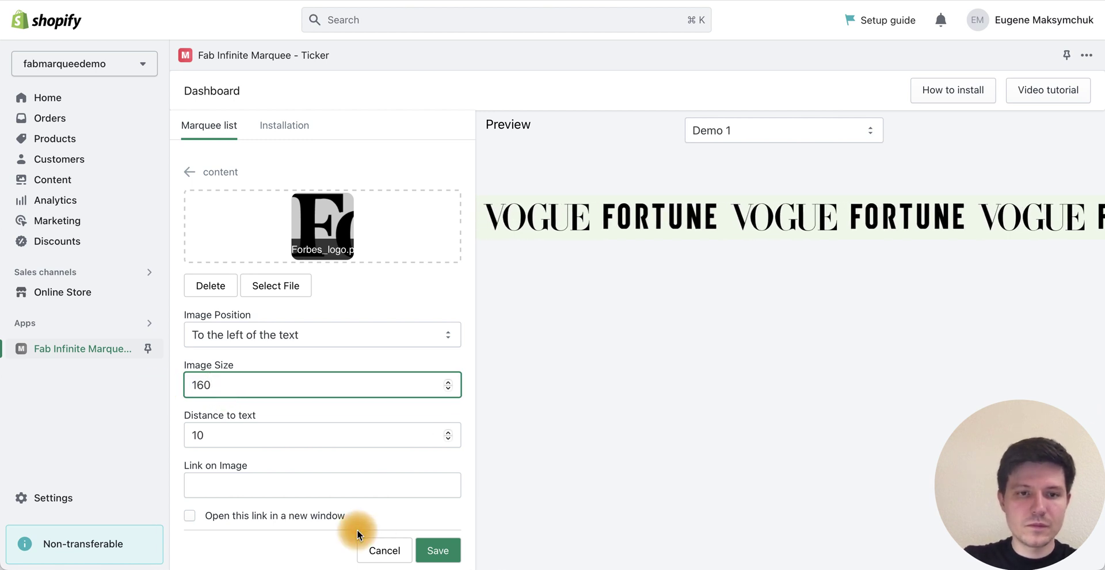
{"action": "left_click", "coordinate": [435, 550]}
{"action": "scroll", "coordinate": [241, 391], "scroll_direction": "down", "scroll_amount": 3}
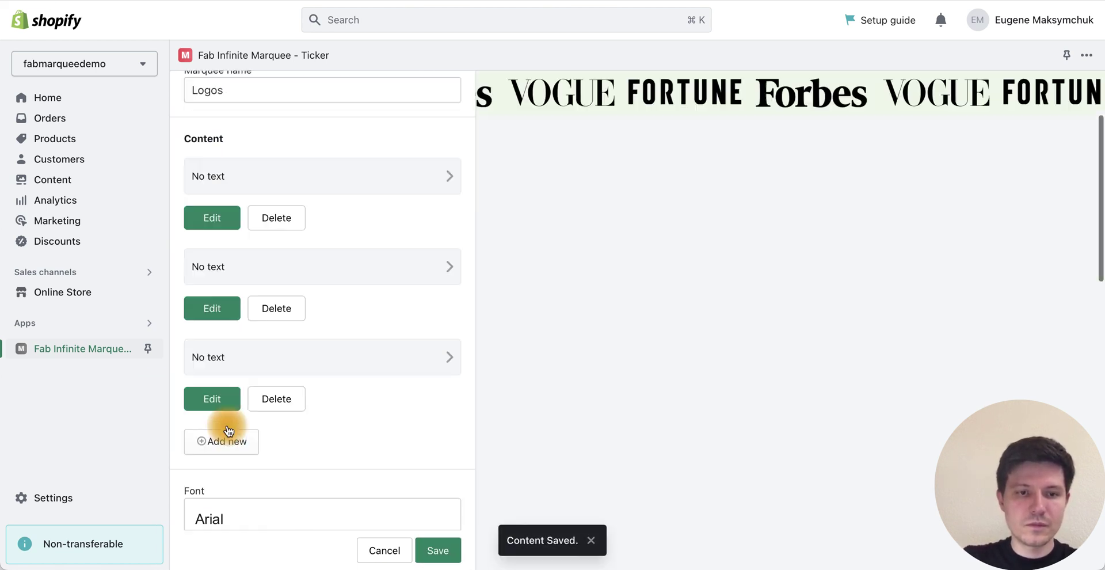
Add Elle.png as a fourth image item with Image Size 135
{"action": "left_click", "coordinate": [221, 411]}
{"action": "left_click", "coordinate": [311, 227]}
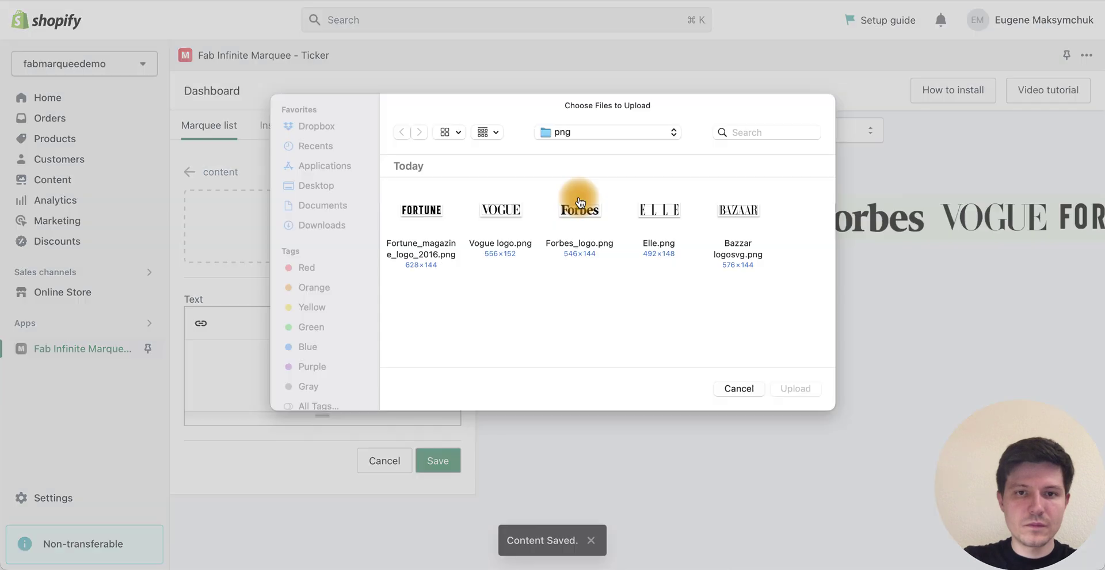
{"action": "left_click", "coordinate": [794, 397]}
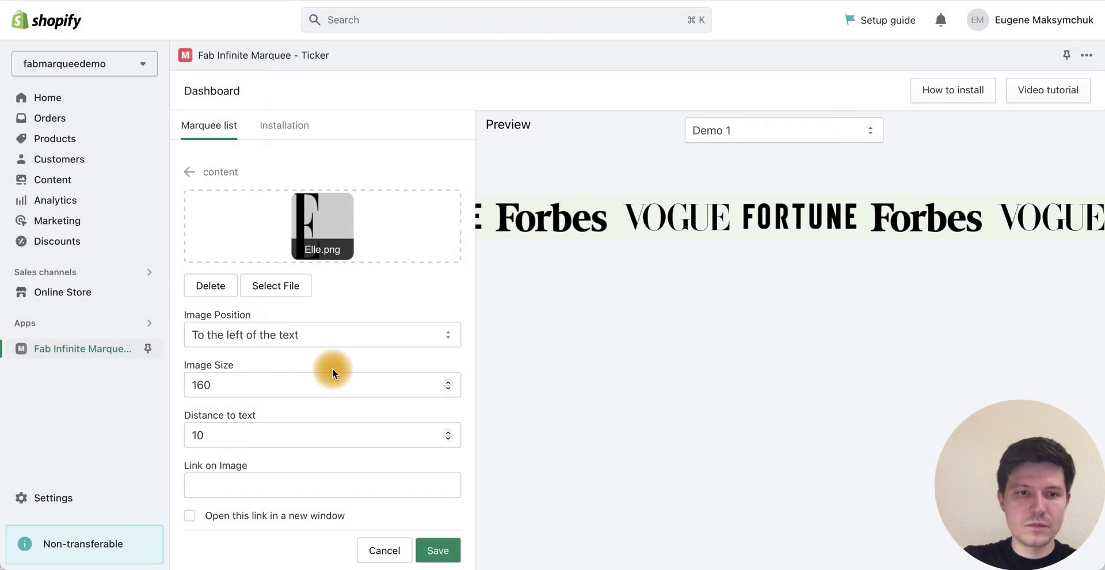
{"action": "left_click_drag", "start_coordinate": [213, 386], "coordinate": [136, 384]}
{"action": "type", "text": "135"}
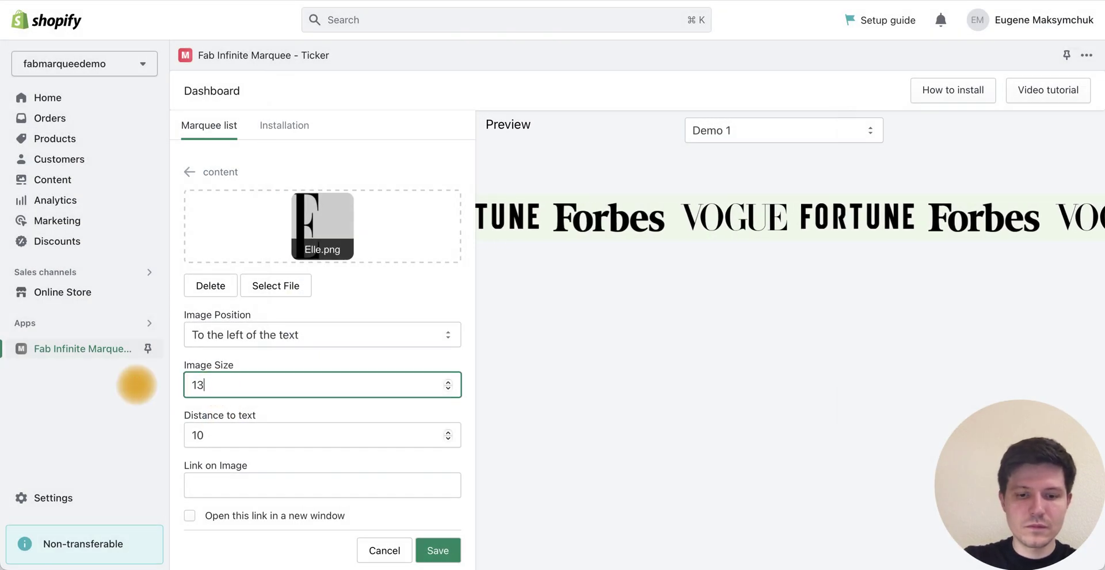
{"action": "left_click", "coordinate": [437, 550]}
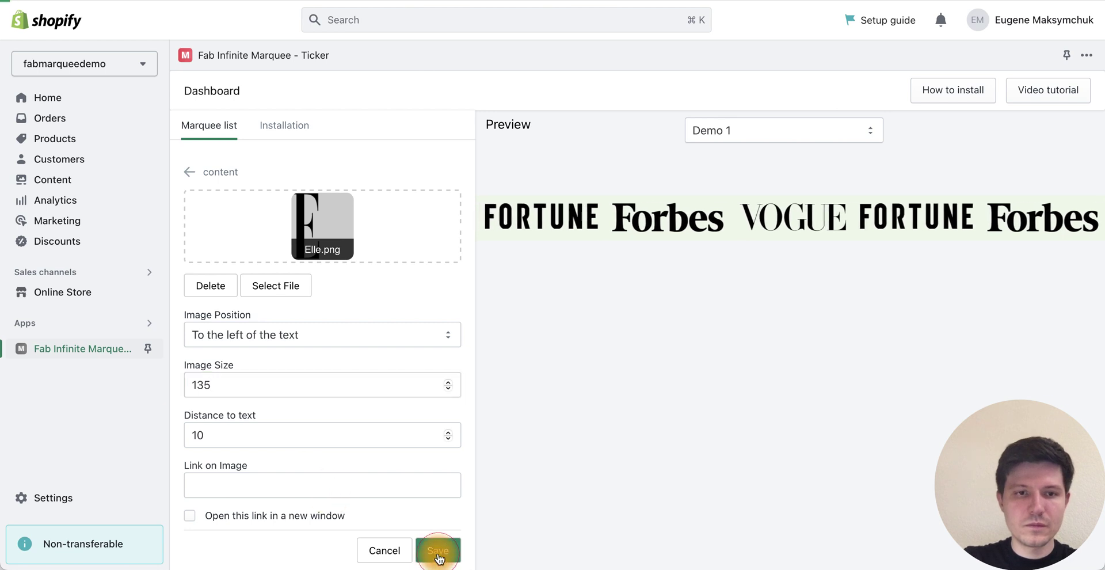
{"action": "scroll", "coordinate": [219, 397], "scroll_direction": "down", "scroll_amount": 3}
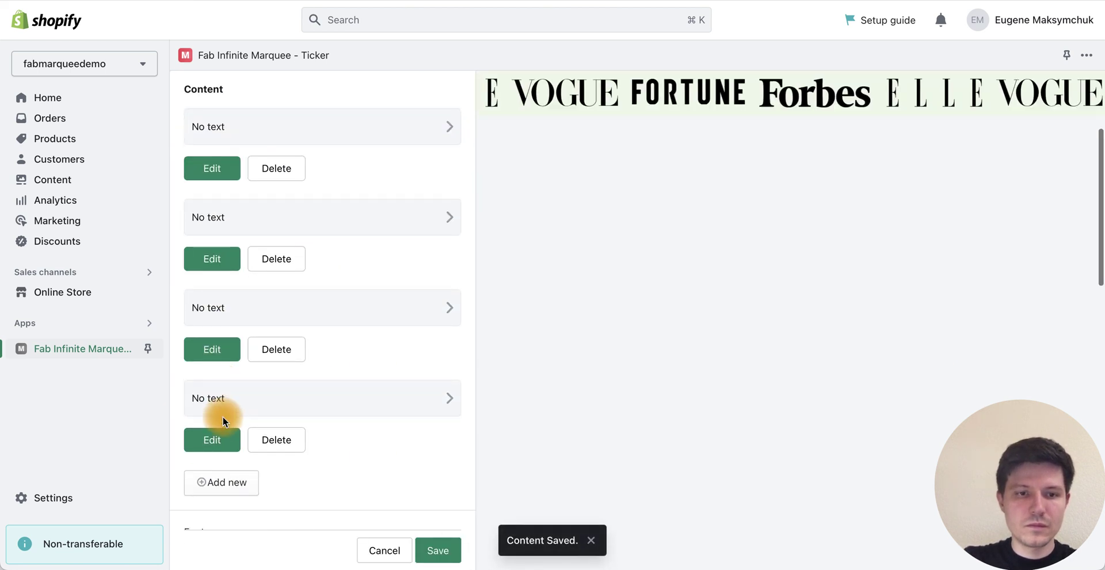
Upload the Bazaar logo as a fifth image item, set Image Size 160, and save
{"action": "left_click", "coordinate": [214, 485]}
{"action": "left_click", "coordinate": [318, 245]}
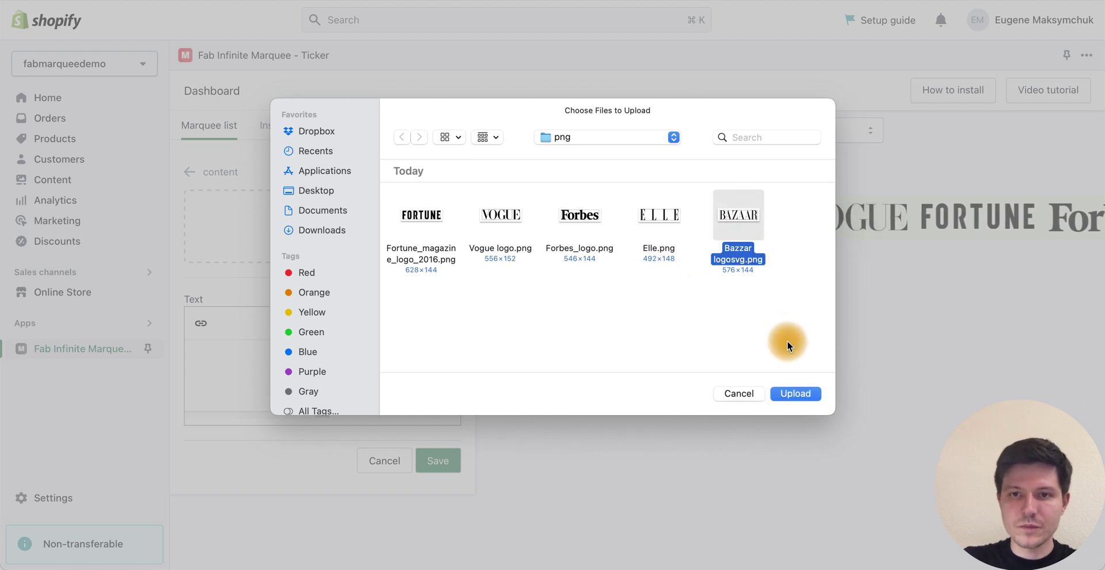
{"action": "left_click", "coordinate": [800, 394]}
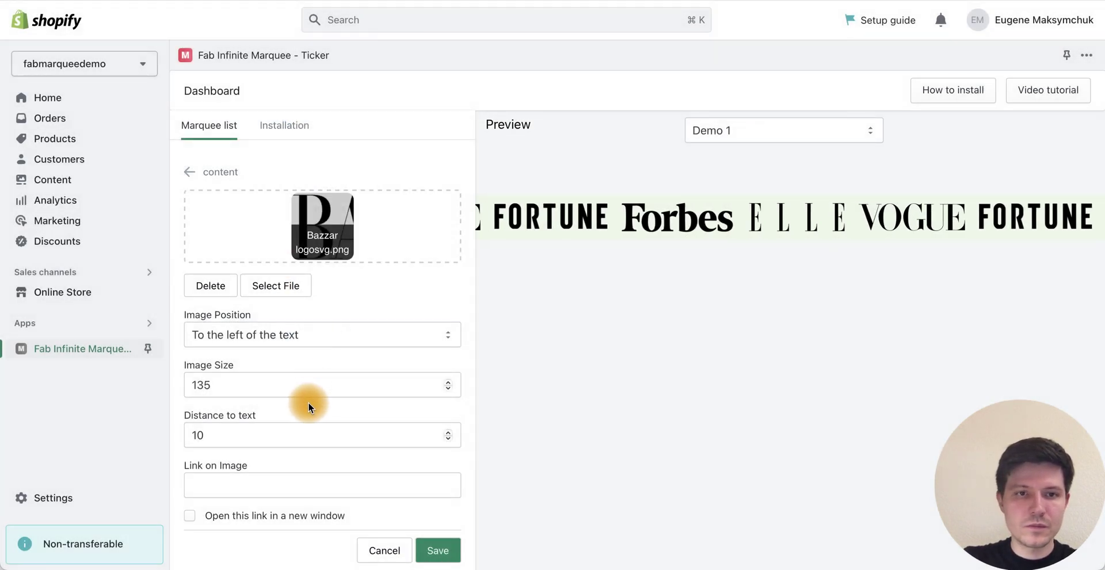
{"action": "double_click", "coordinate": [226, 387]}
{"action": "type", "text": "160"}
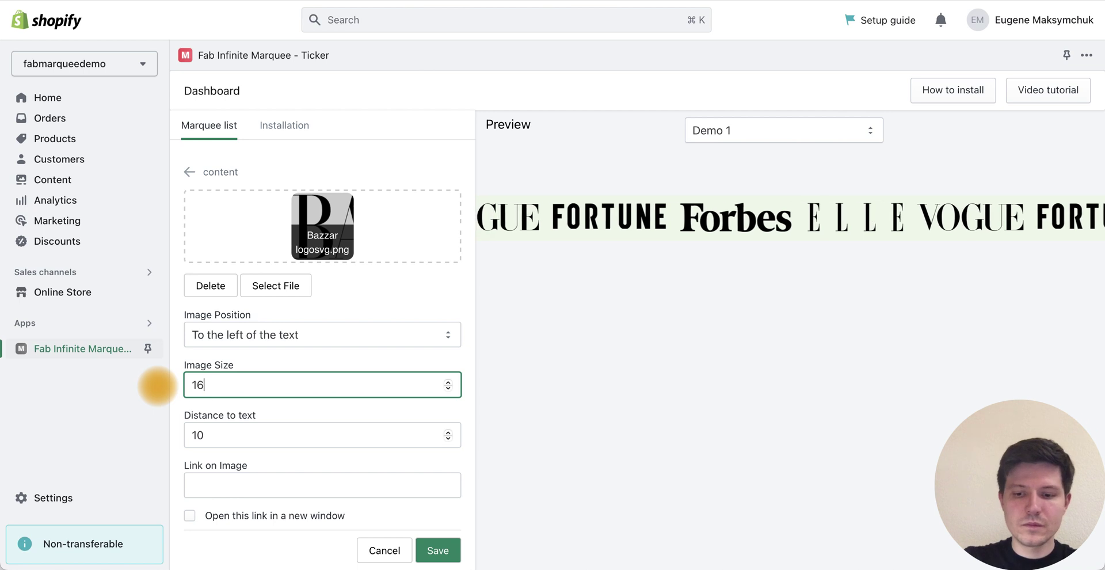
{"action": "left_click", "coordinate": [438, 550]}
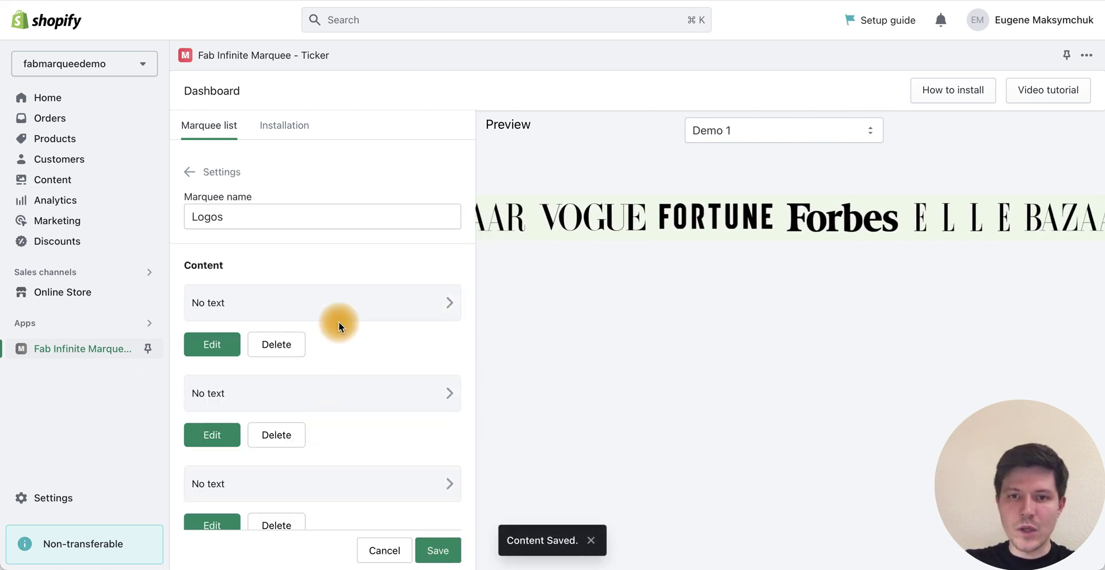
Set Space between content to 50 and autoplay speed to 80%
{"action": "scroll", "coordinate": [320, 369], "scroll_direction": "down", "scroll_amount": 6}
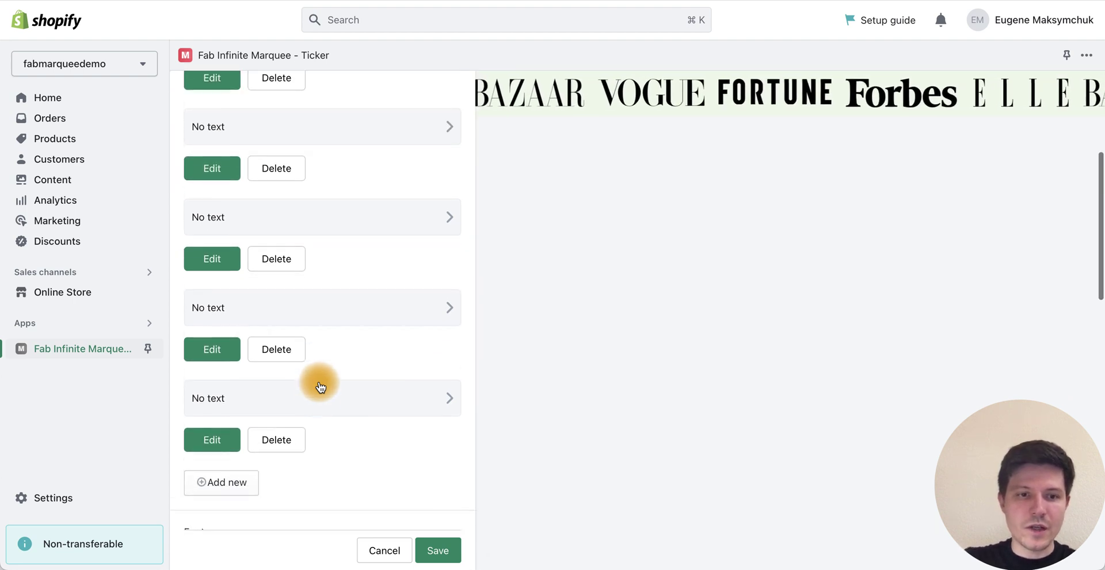
{"action": "scroll", "coordinate": [319, 381], "scroll_direction": "down", "scroll_amount": 8}
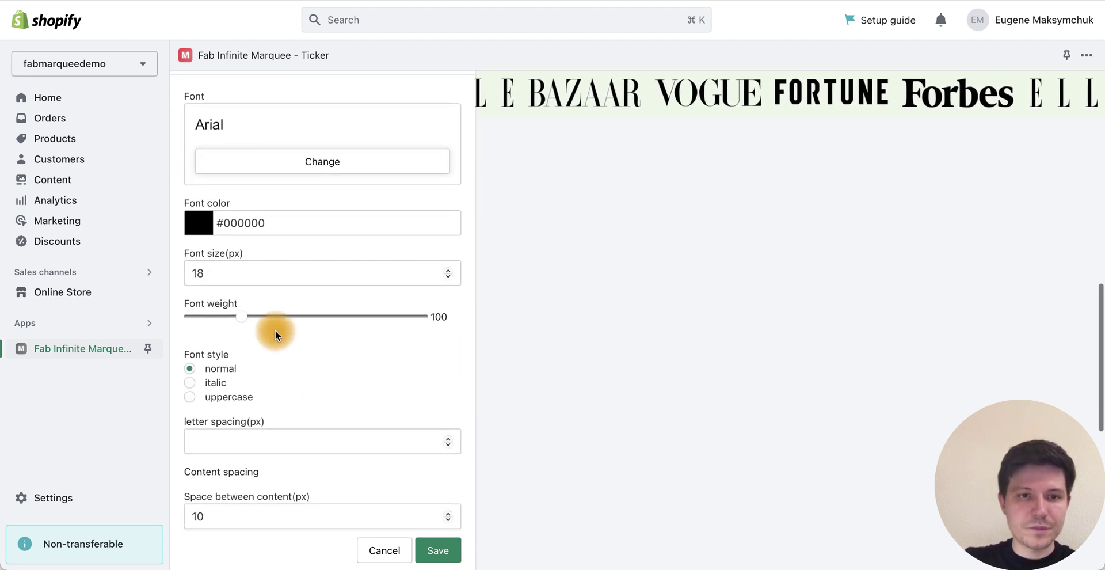
{"action": "scroll", "coordinate": [306, 402], "scroll_direction": "down", "scroll_amount": 4}
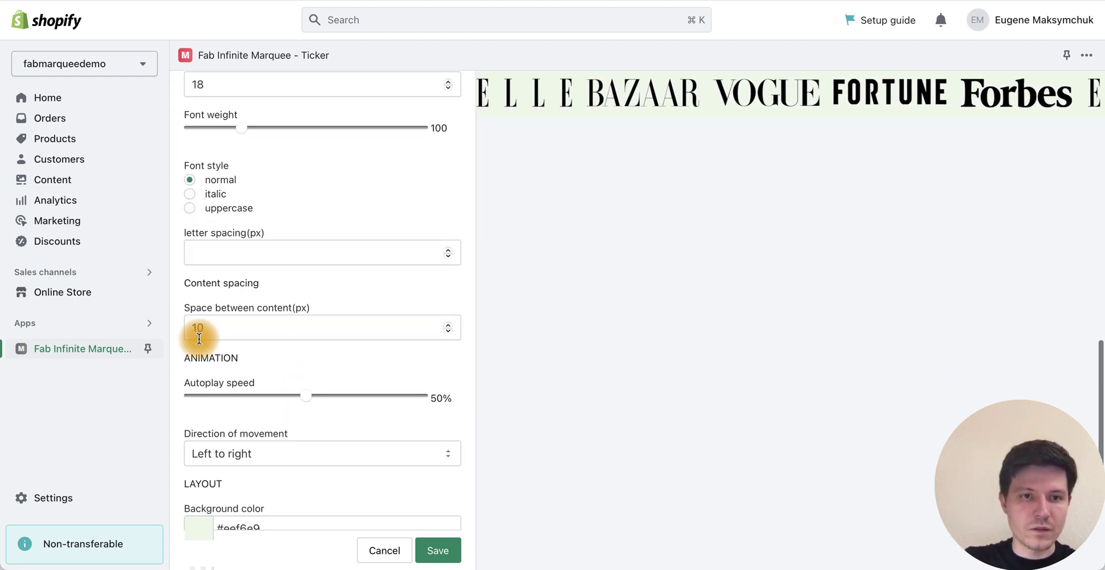
{"action": "left_click", "coordinate": [199, 331]}
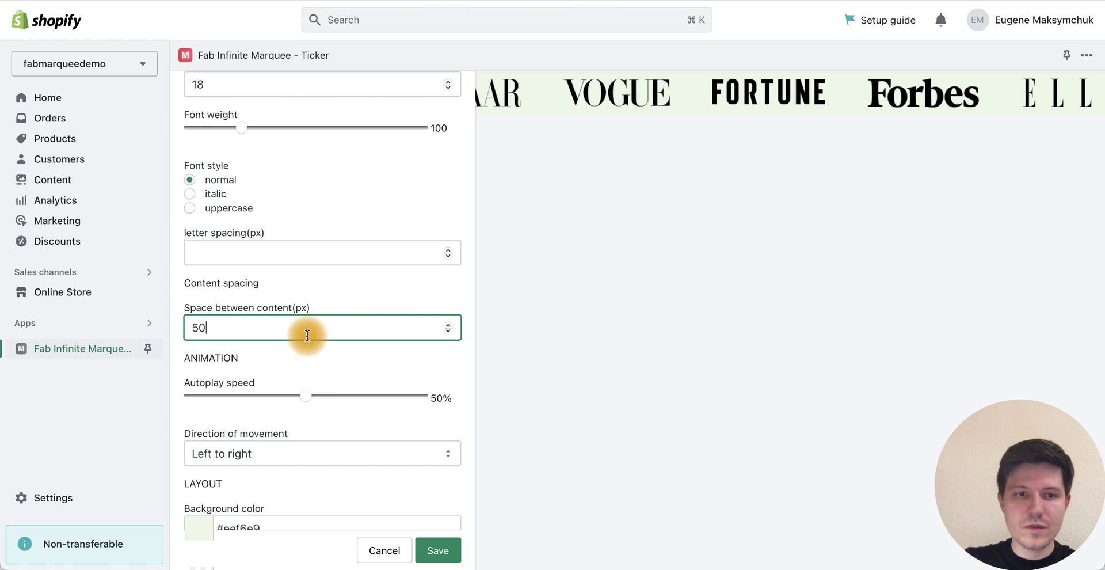
{"action": "scroll", "coordinate": [298, 439], "scroll_direction": "down", "scroll_amount": 2}
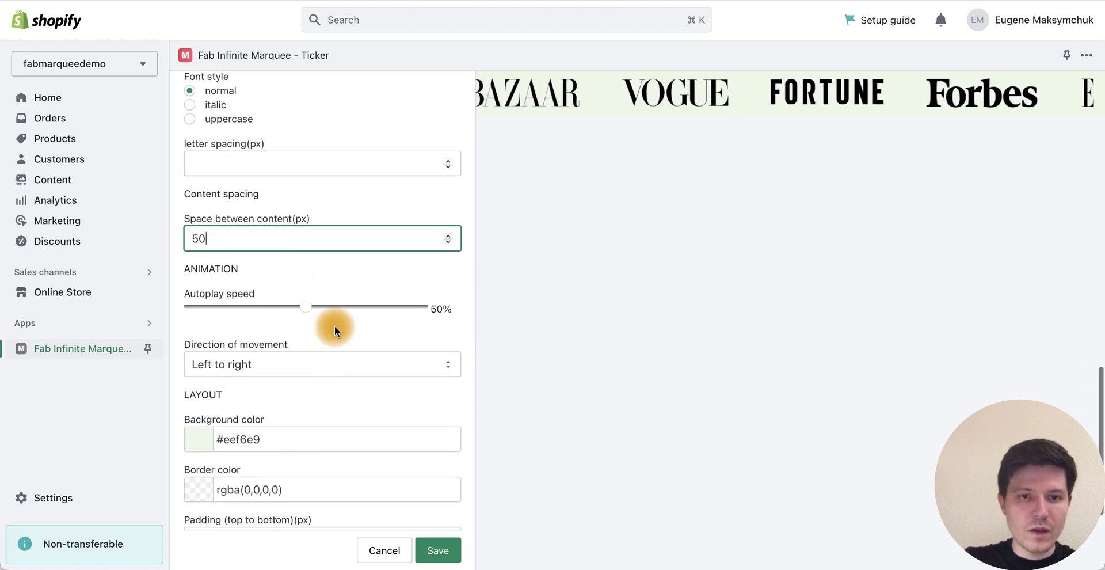
{"action": "left_click_drag", "start_coordinate": [304, 305], "coordinate": [375, 300]}
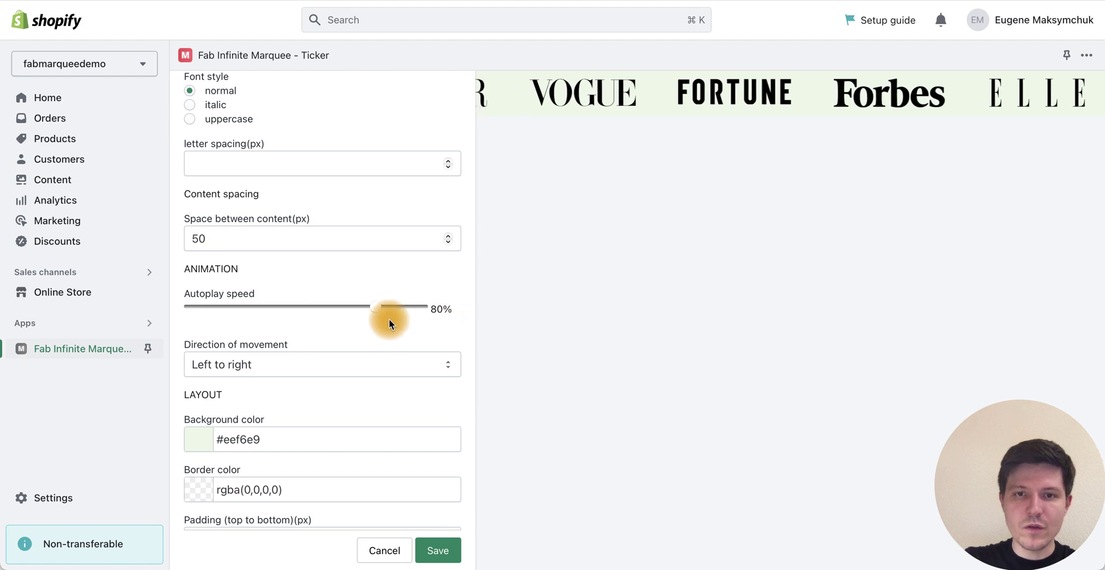
Leave the marquee's movement direction as left to right
{"action": "scroll", "coordinate": [261, 437], "scroll_direction": "down", "scroll_amount": 2}
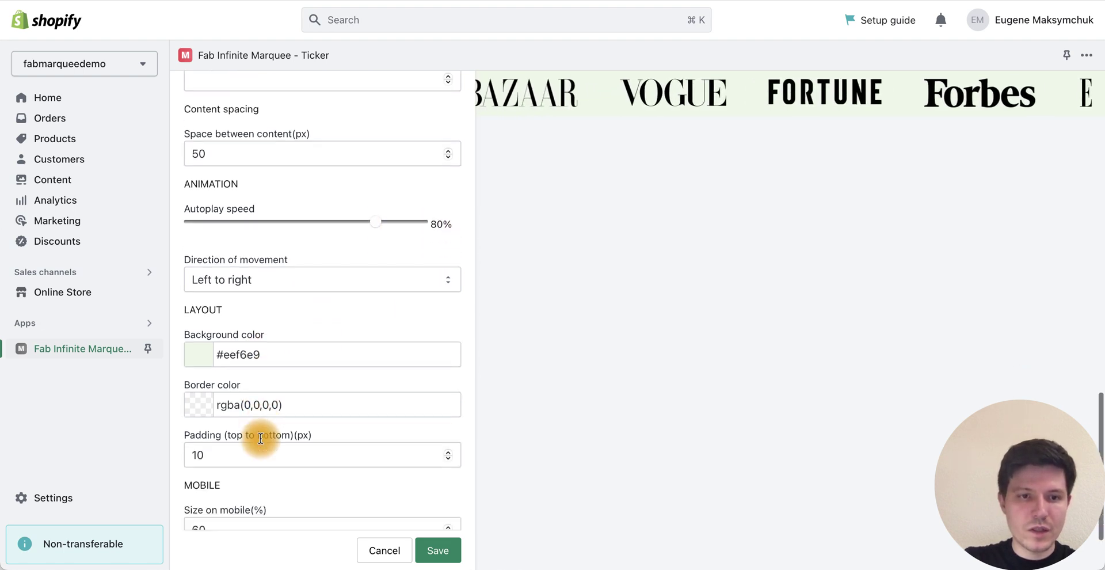
{"action": "left_click", "coordinate": [305, 285]}
{"action": "left_click", "coordinate": [294, 256]}
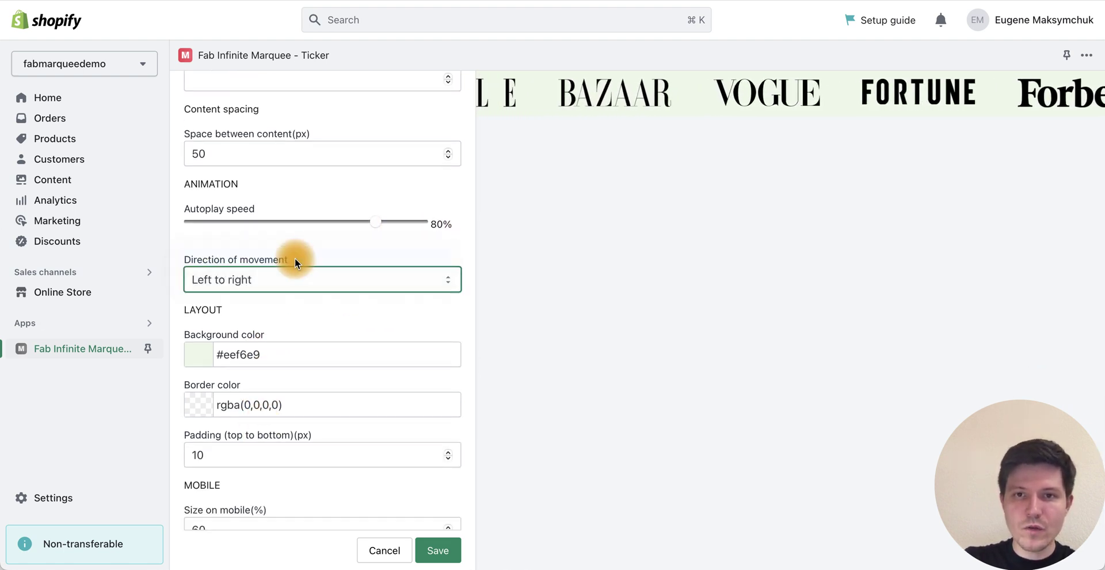
{"action": "left_click", "coordinate": [288, 278]}
{"action": "left_click", "coordinate": [279, 293]}
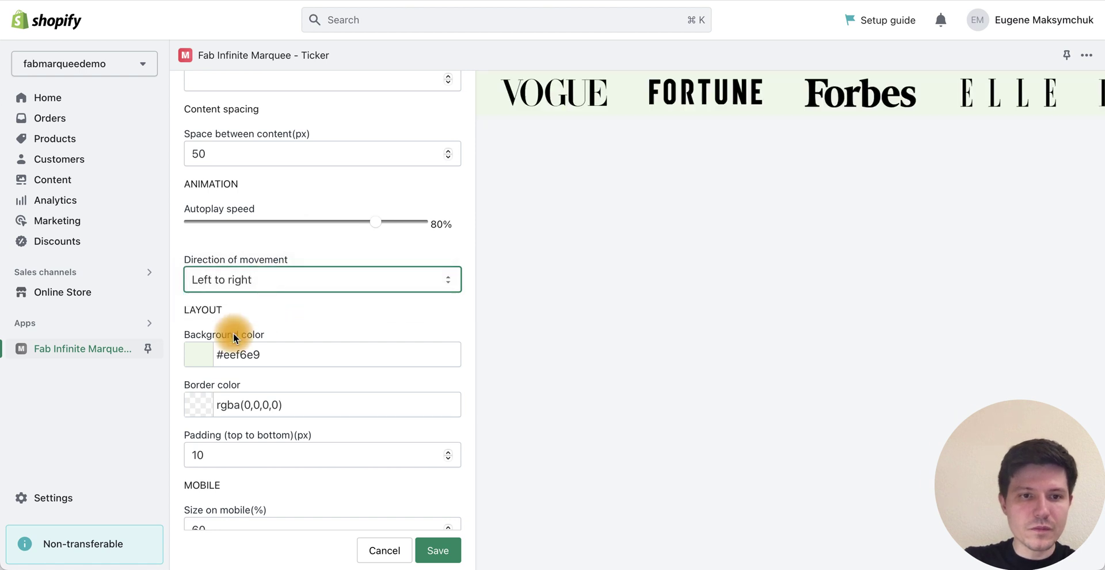
Choose a light green background colour from the swatch palette
{"action": "left_click", "coordinate": [199, 358]}
{"action": "left_click", "coordinate": [241, 419]}
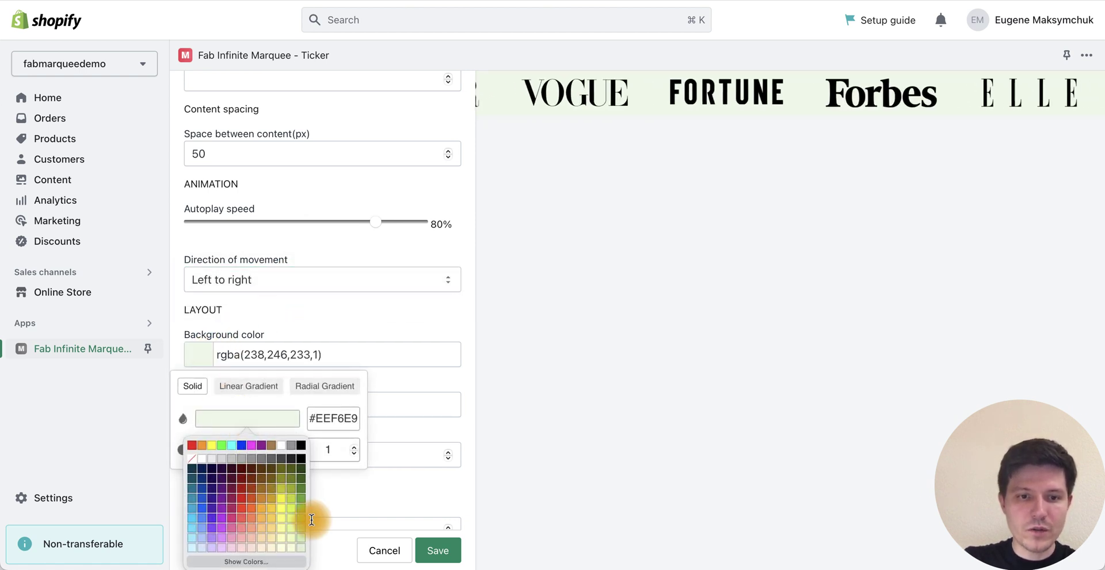
{"action": "left_click", "coordinate": [301, 548]}
{"action": "left_click", "coordinate": [420, 320]}
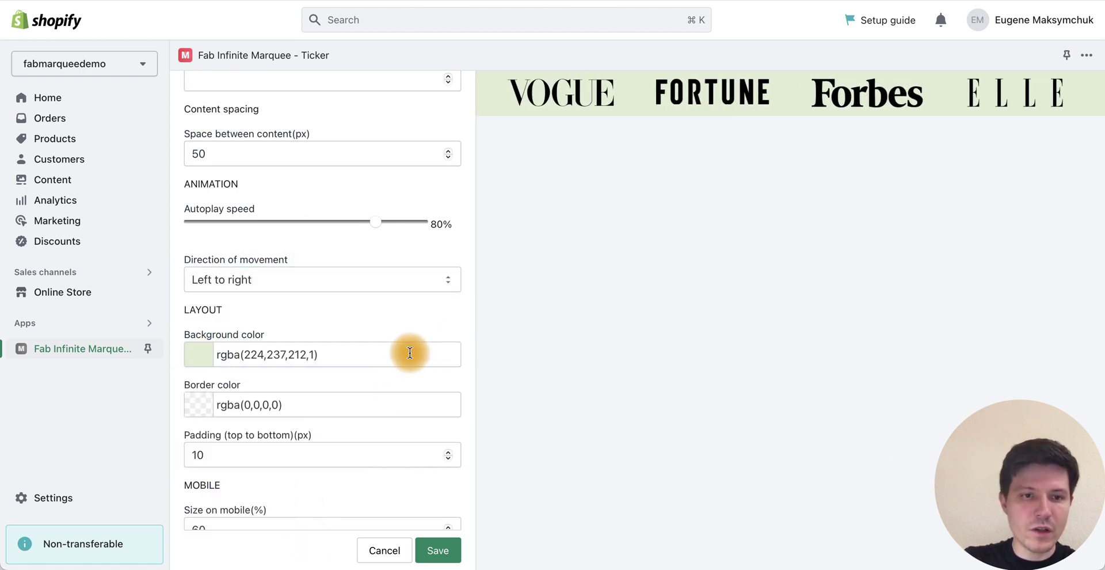
Set Padding to 60 and save the marquee settings
{"action": "scroll", "coordinate": [403, 379], "scroll_direction": "down", "scroll_amount": 2}
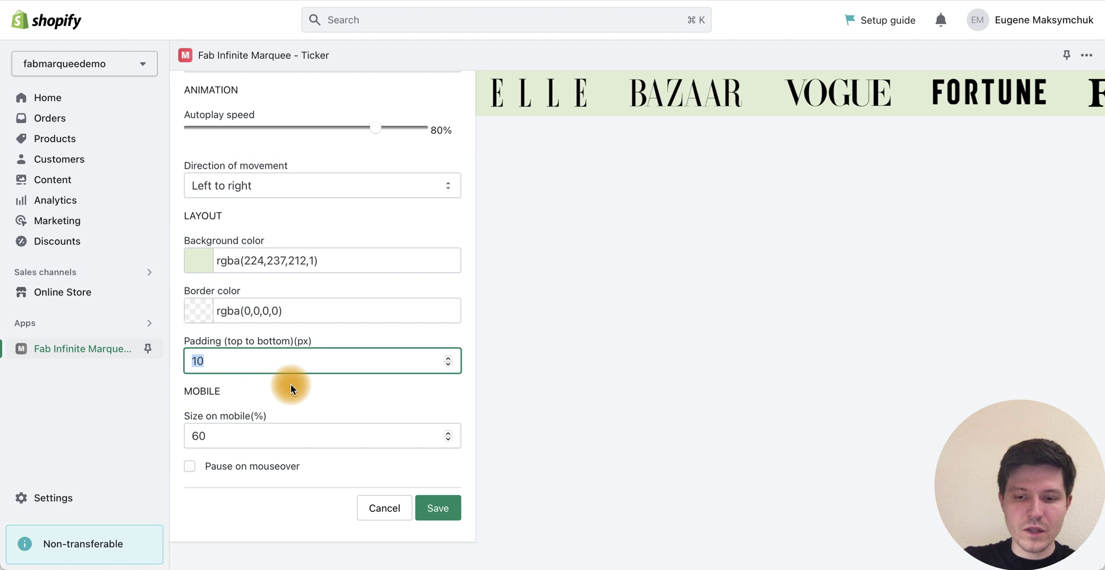
{"action": "type", "text": "60"}
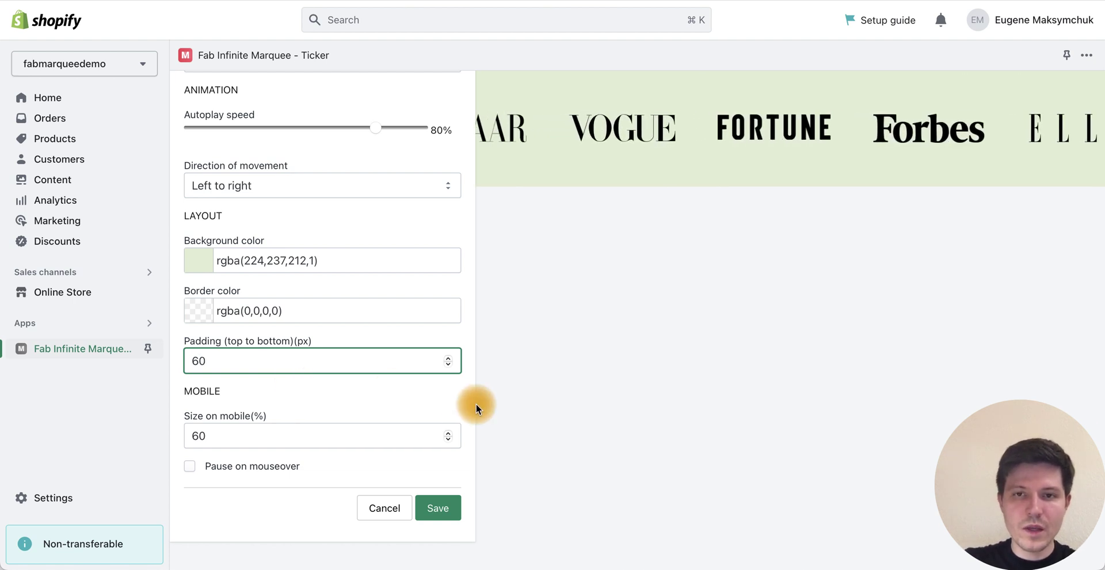
{"action": "left_click", "coordinate": [436, 507]}
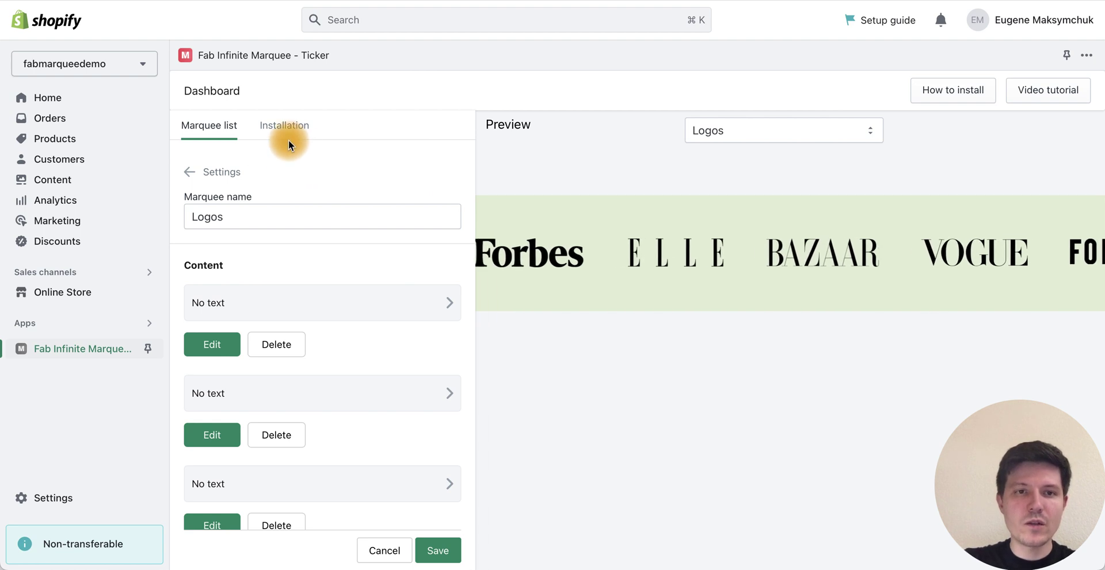
On the Installation tab, choose Custom Placement with Logos as the selected marquee
{"action": "left_click", "coordinate": [280, 127]}
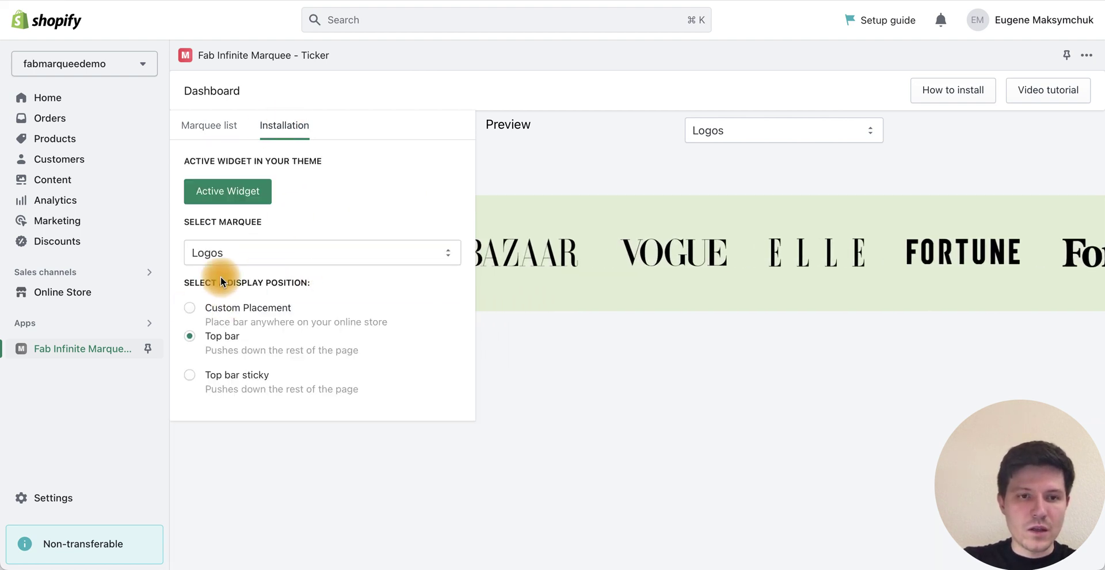
{"action": "left_click", "coordinate": [190, 307]}
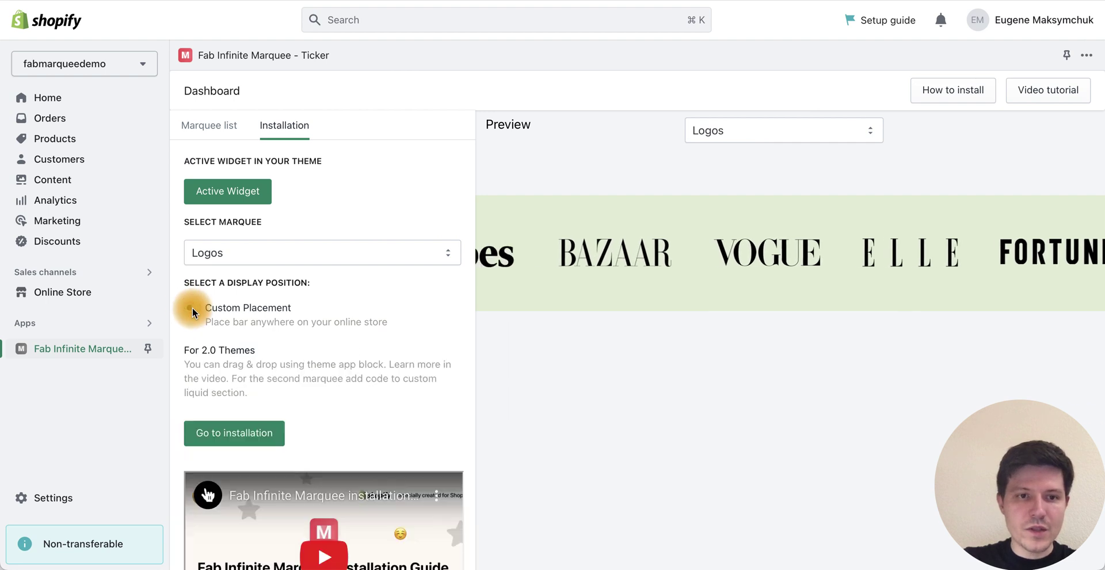
{"action": "left_click", "coordinate": [328, 253]}
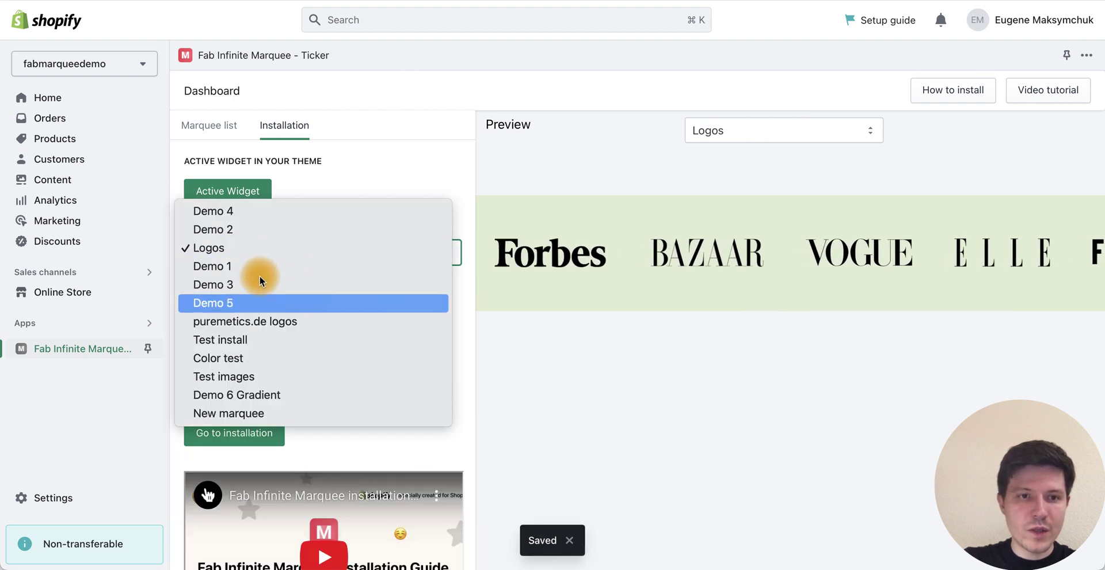
{"action": "left_click", "coordinate": [224, 247]}
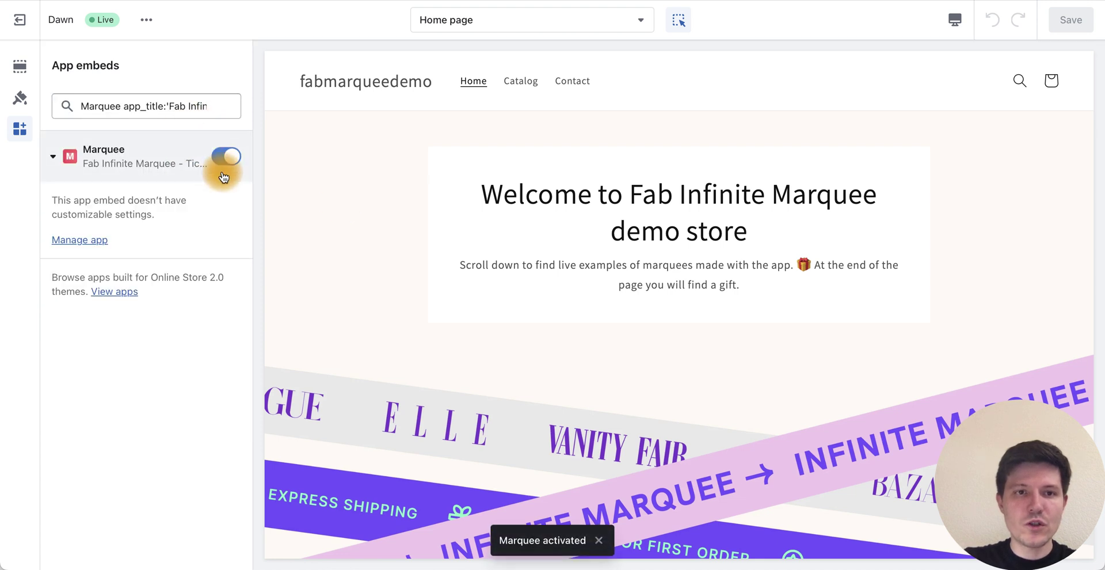
Toggle the Fab Infinite Marquee app embed switch in the Dawn theme's App embeds
{"action": "left_click", "coordinate": [221, 168]}
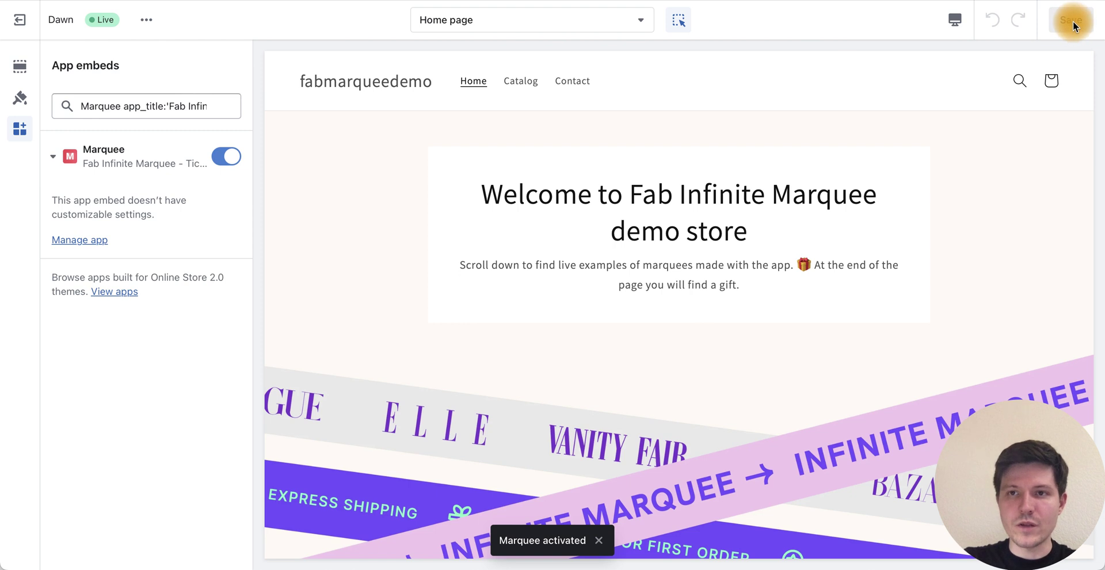
Copy the 'For older Themes' embed code from the app's Installation page
{"action": "left_click", "coordinate": [834, 1]}
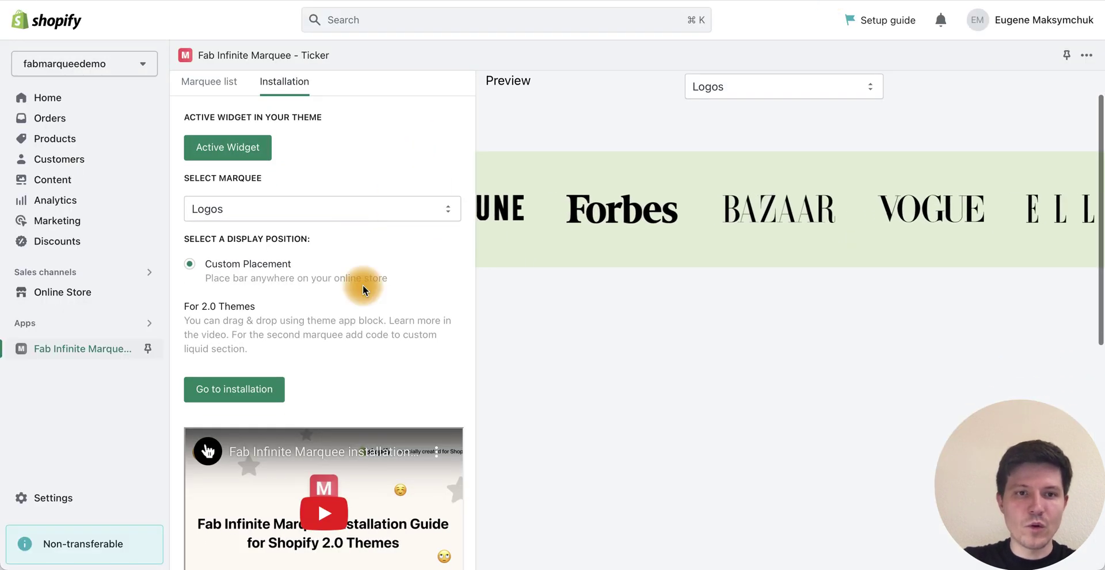
{"action": "scroll", "coordinate": [363, 284], "scroll_direction": "down", "scroll_amount": 1}
{"action": "scroll", "coordinate": [363, 284], "scroll_direction": "up", "scroll_amount": 3}
{"action": "scroll", "coordinate": [354, 281], "scroll_direction": "down", "scroll_amount": 5}
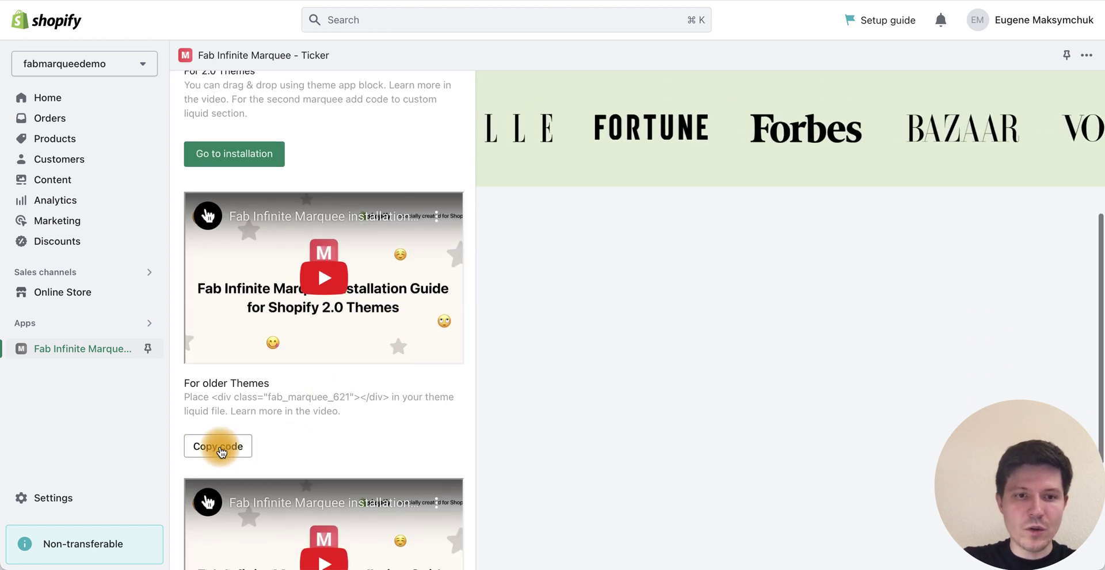
{"action": "left_click", "coordinate": [219, 454]}
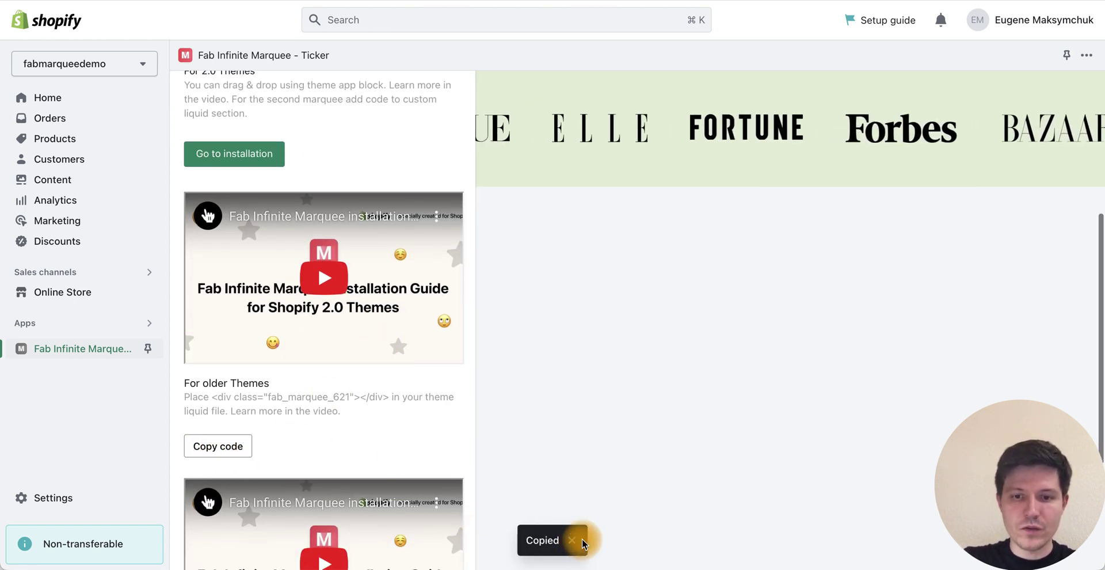
{"action": "scroll", "coordinate": [350, 403], "scroll_direction": "up", "scroll_amount": 1}
{"action": "scroll", "coordinate": [350, 403], "scroll_direction": "up", "scroll_amount": 4}
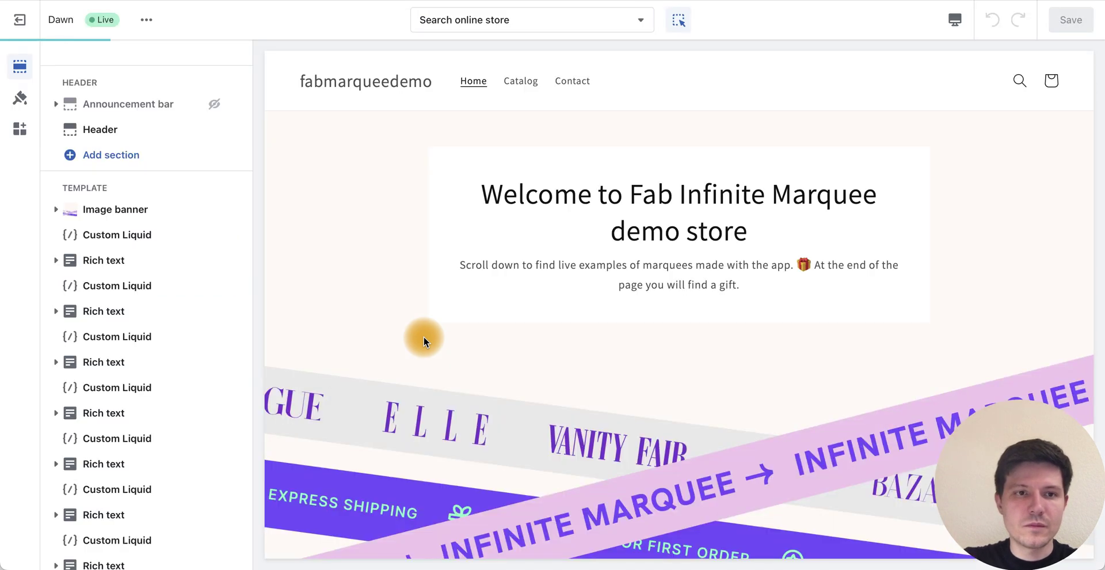
Add the Fab Custom Marquee app section to the end of the Home page
{"action": "scroll", "coordinate": [147, 456], "scroll_direction": "down", "scroll_amount": 15}
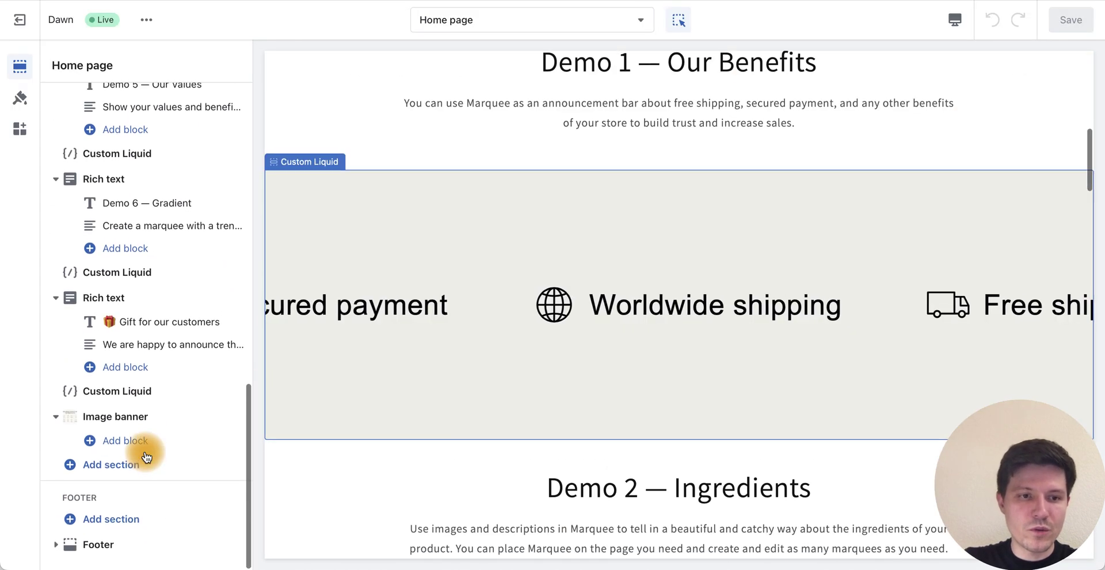
{"action": "left_click", "coordinate": [93, 469]}
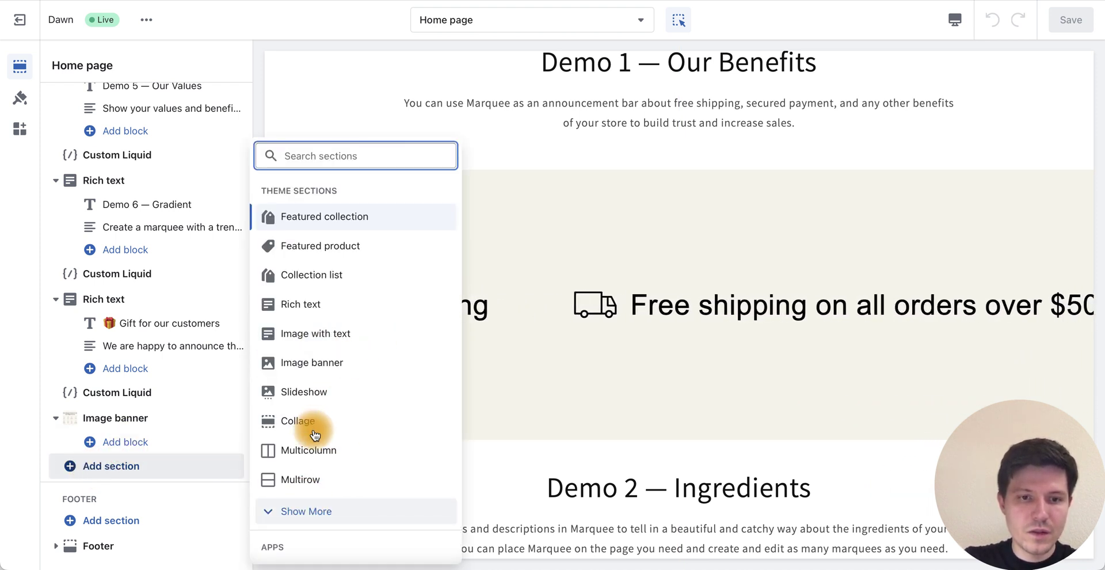
{"action": "scroll", "coordinate": [313, 434], "scroll_direction": "down", "scroll_amount": 3}
{"action": "left_click", "coordinate": [313, 431]}
Add a Custom Liquid section below it and select its settings
{"action": "left_click", "coordinate": [118, 468]}
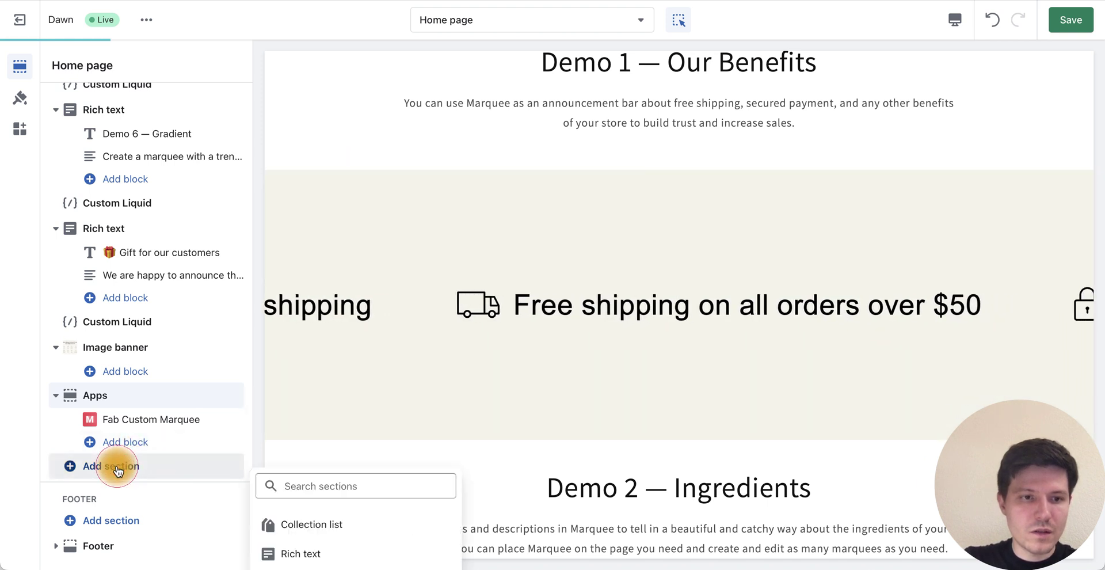
{"action": "left_click", "coordinate": [313, 432]}
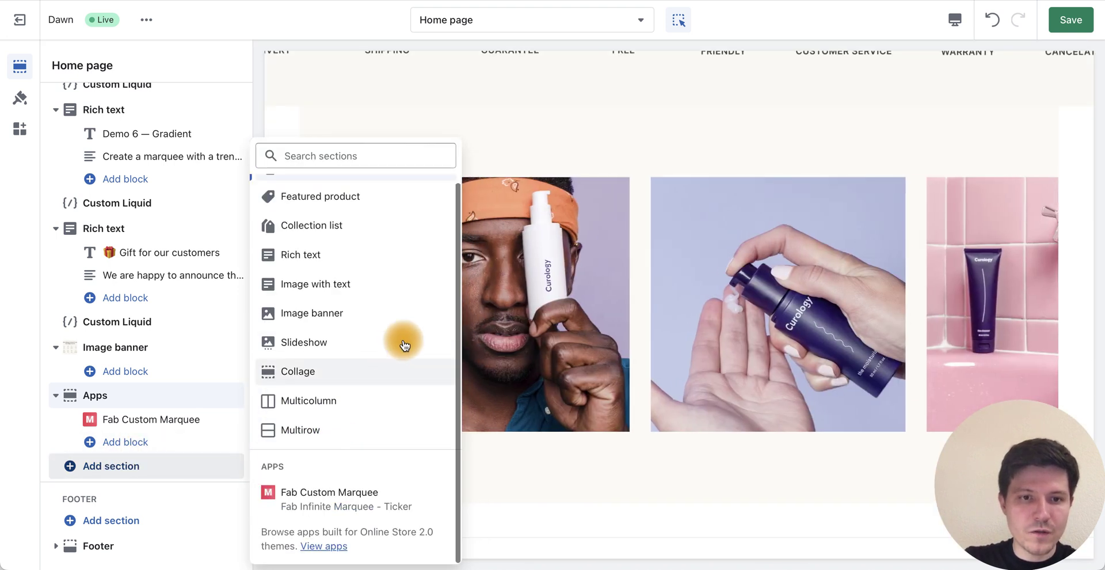
{"action": "scroll", "coordinate": [333, 395], "scroll_direction": "down", "scroll_amount": 2}
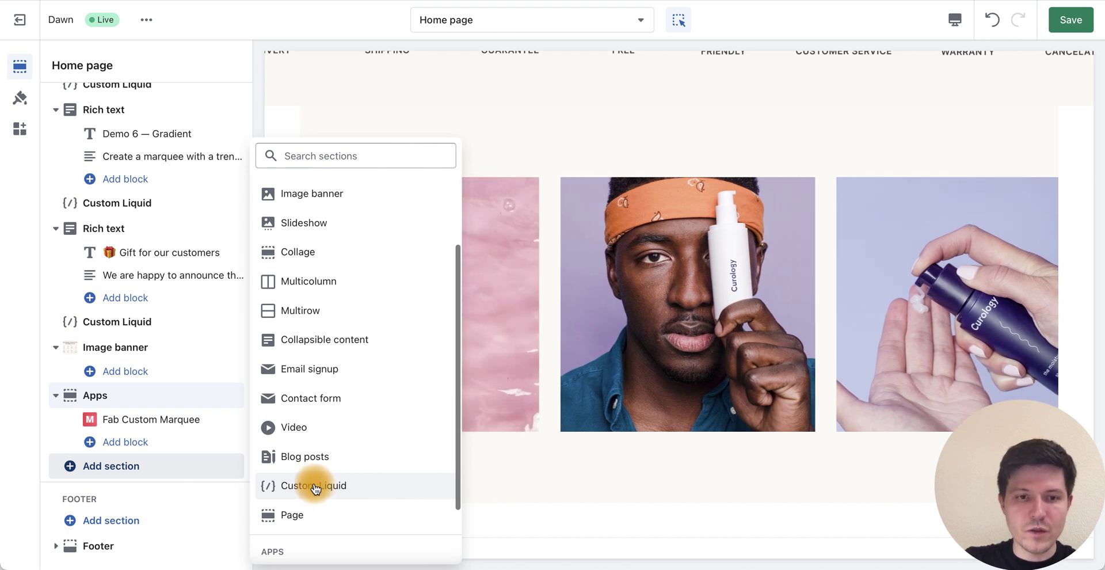
{"action": "left_click", "coordinate": [315, 486]}
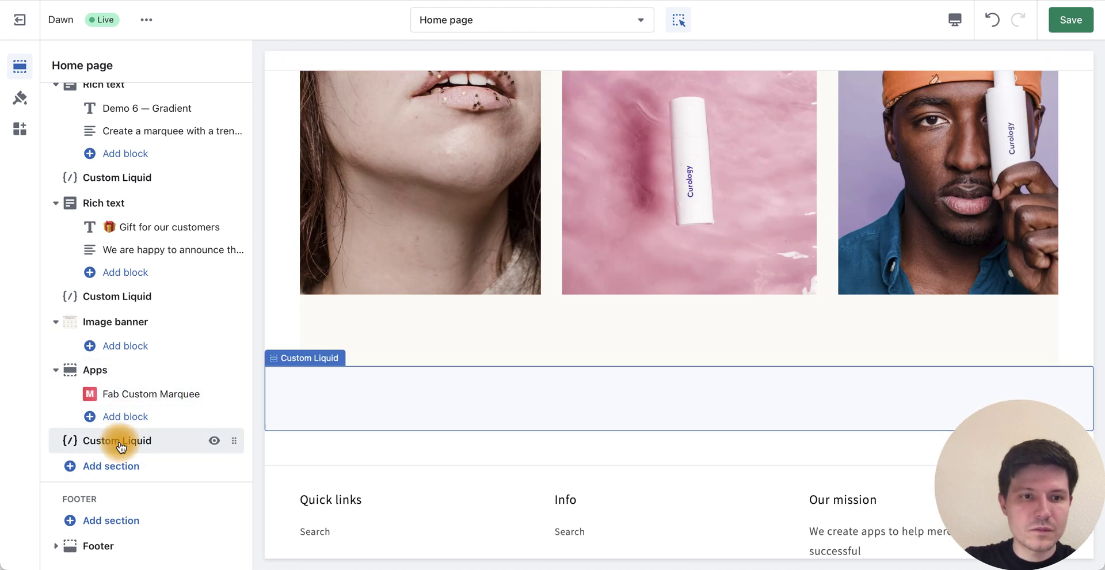
{"action": "left_click", "coordinate": [119, 441]}
Paste the fab_marquee_621 div snippet, set Top and Bottom padding to 0px, and save
{"action": "left_click", "coordinate": [95, 147]}
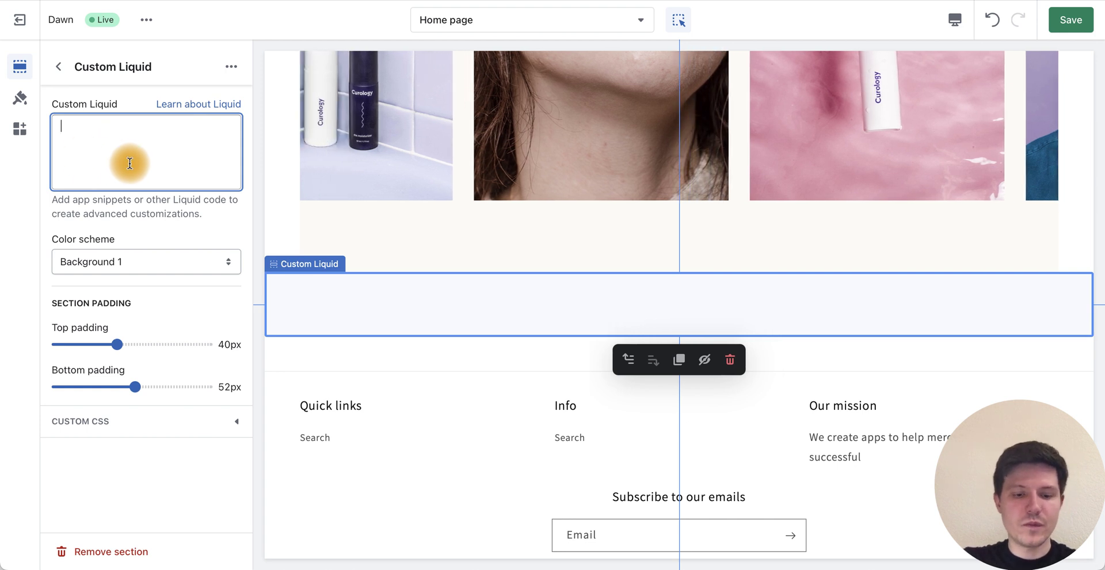
{"action": "key", "text": "ctrl+v"}
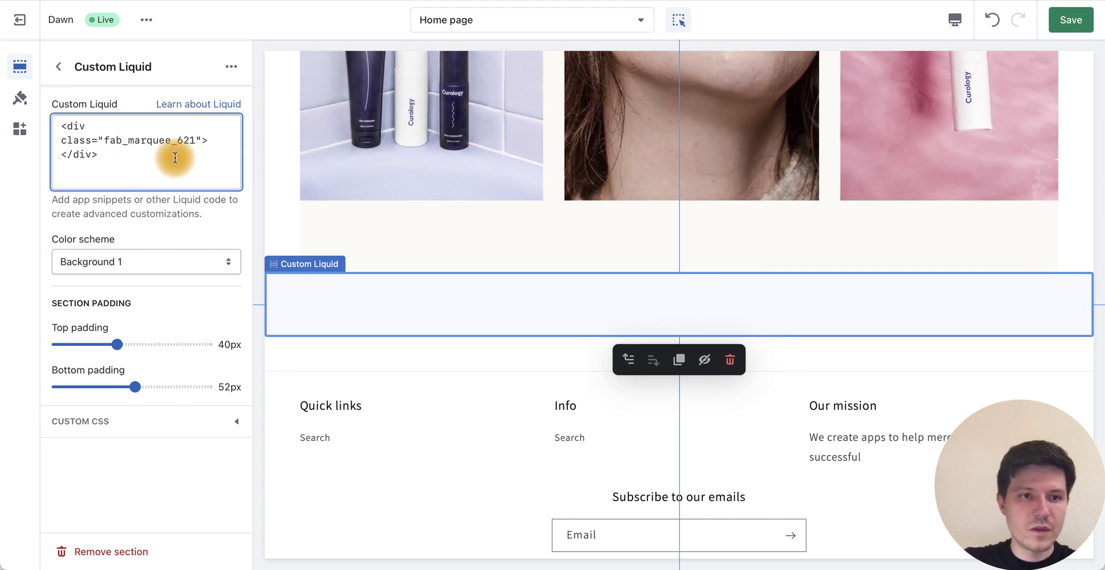
{"action": "left_click_drag", "start_coordinate": [115, 350], "coordinate": [44, 345]}
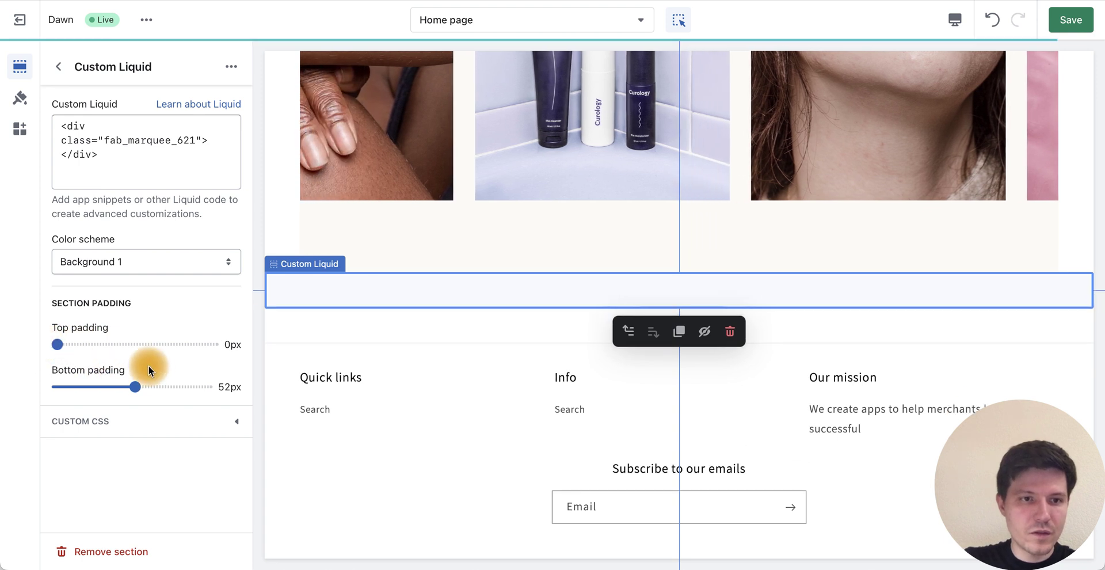
{"action": "left_click_drag", "start_coordinate": [135, 386], "coordinate": [46, 386]}
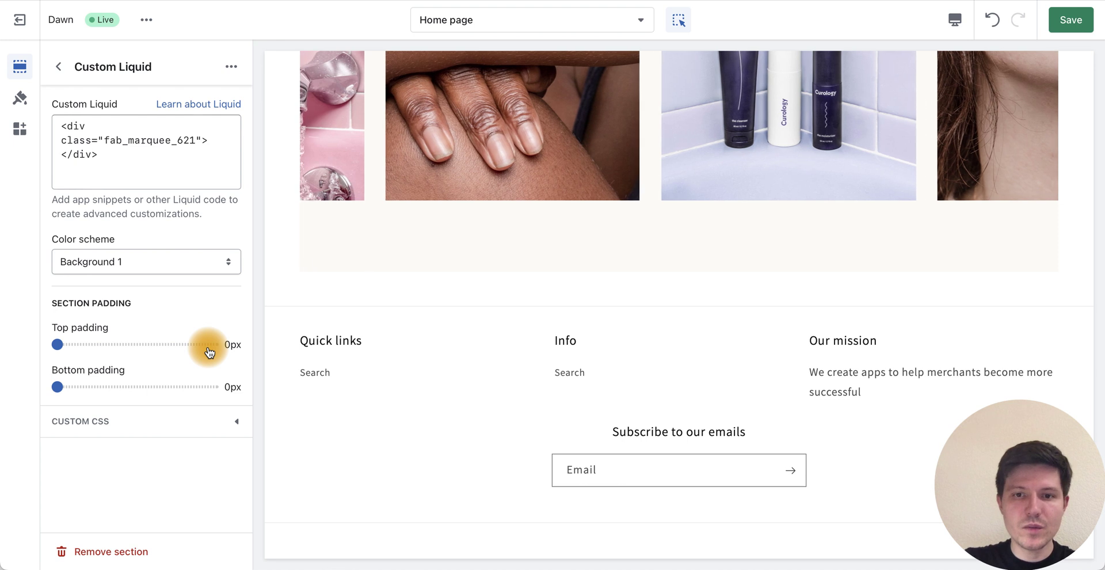
{"action": "left_click", "coordinate": [1071, 19]}
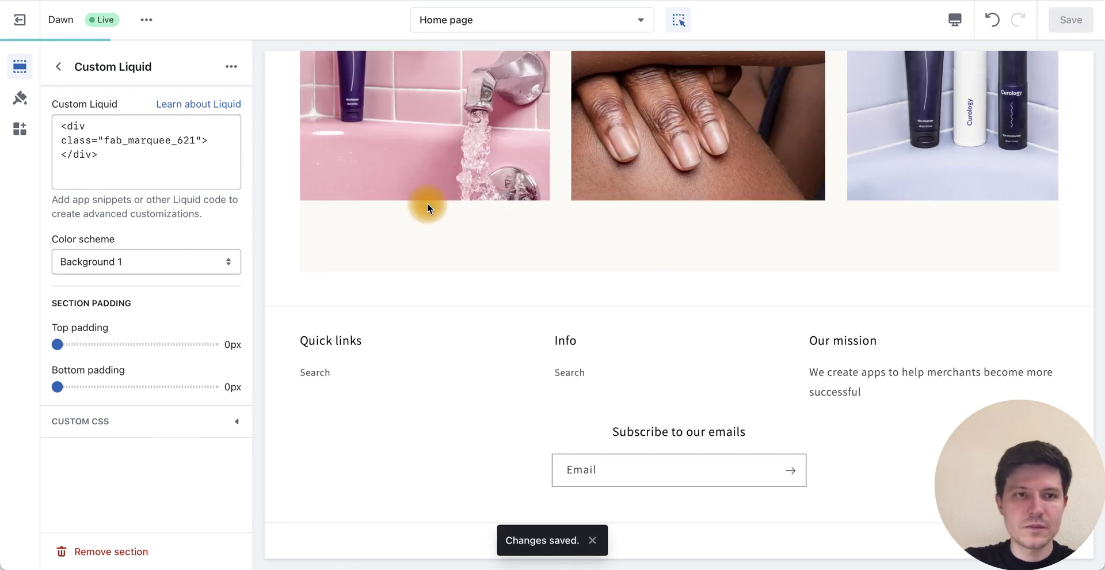
{"action": "left_click", "coordinate": [56, 69]}
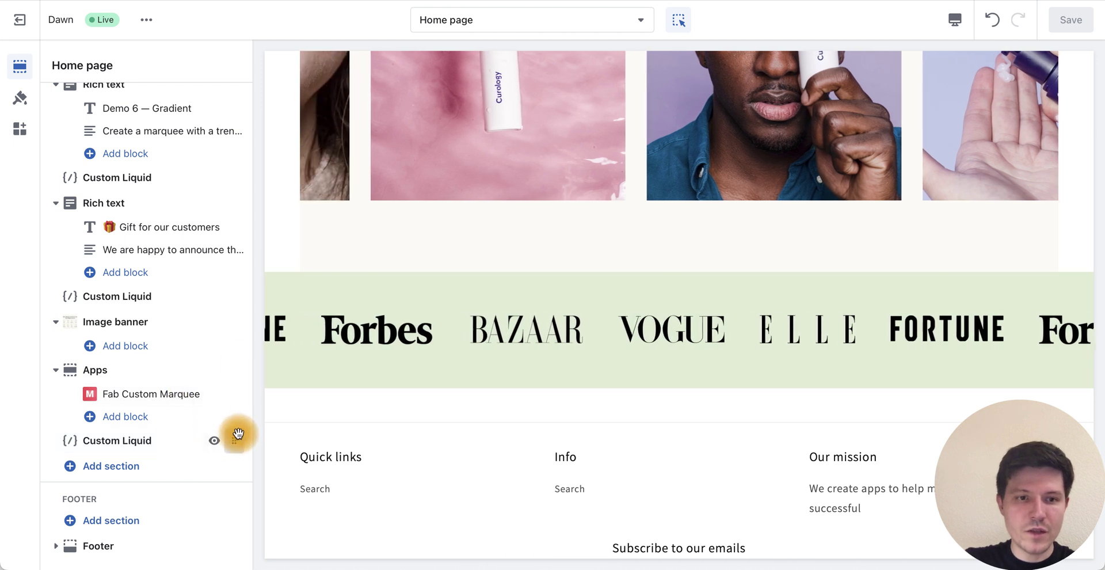
Move the Custom Liquid marquee section up directly beneath the Image banner and save
{"action": "left_click_drag", "start_coordinate": [237, 434], "coordinate": [185, 351]}
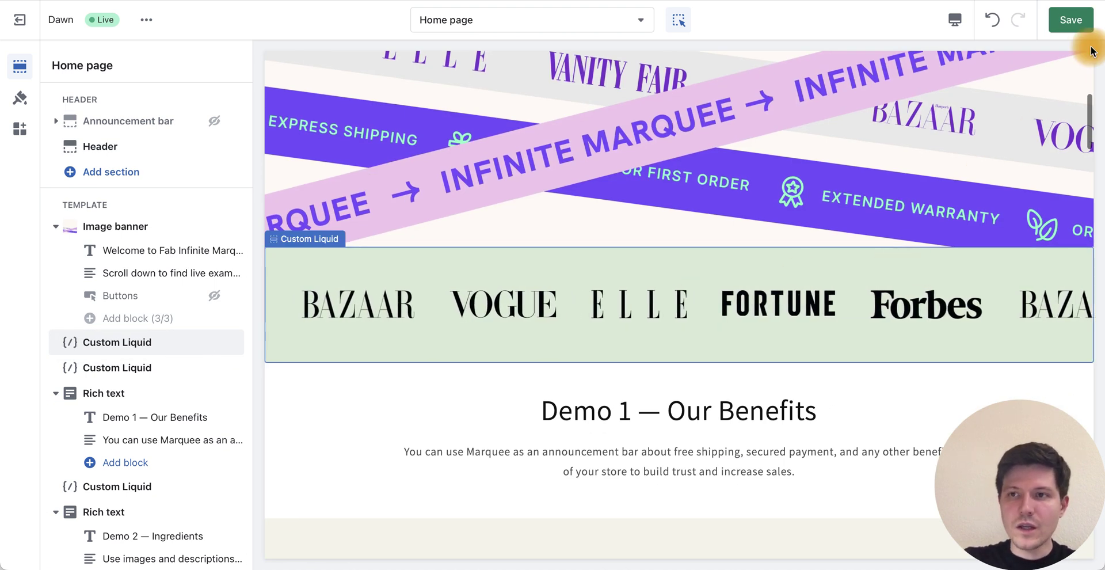
{"action": "left_click", "coordinate": [1067, 22]}
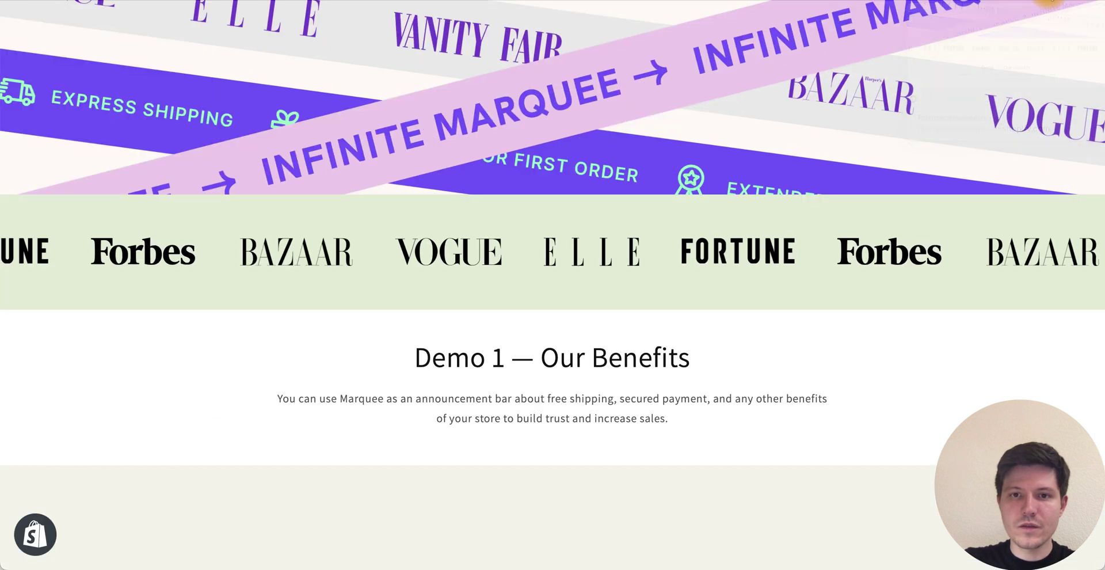
Reload the live homepage and scroll down to the light-green Logos marquee under the banner
{"action": "scroll", "coordinate": [938, 180], "scroll_direction": "up", "scroll_amount": 5}
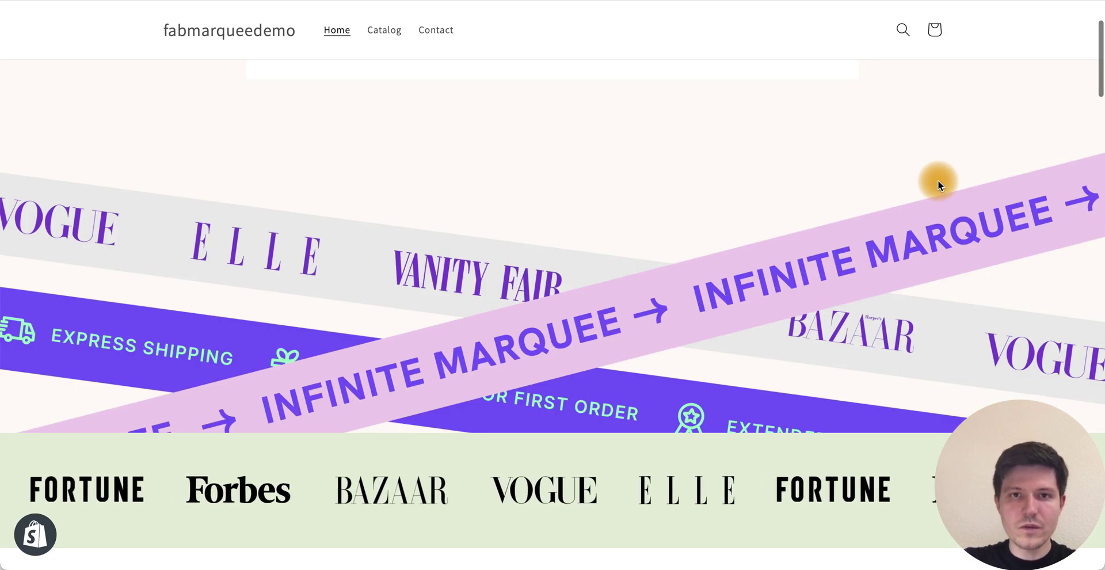
{"action": "key", "text": "super+r"}
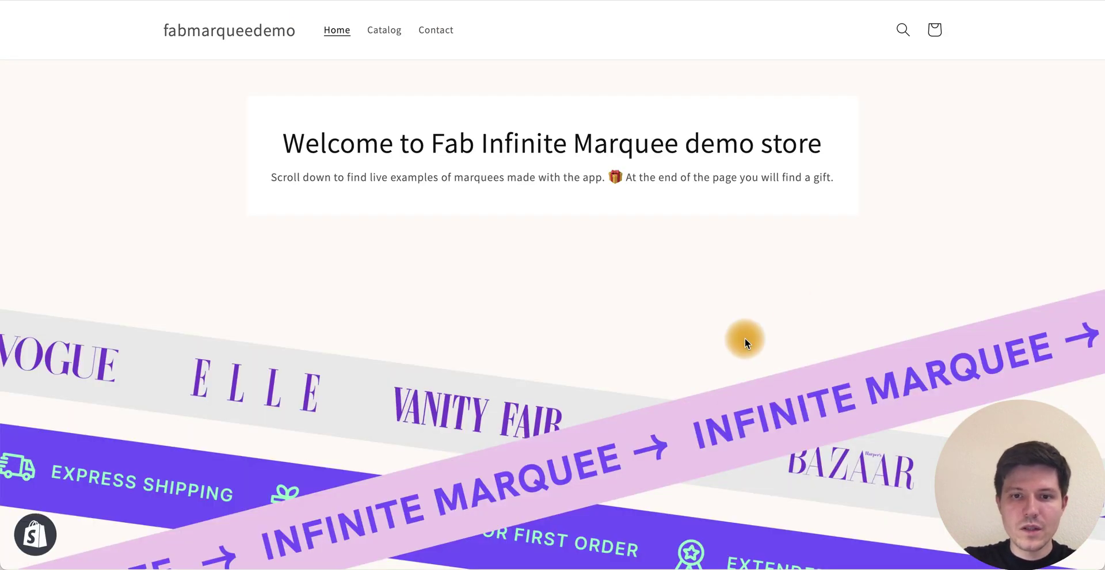
{"action": "scroll", "coordinate": [742, 338], "scroll_direction": "down", "scroll_amount": 5}
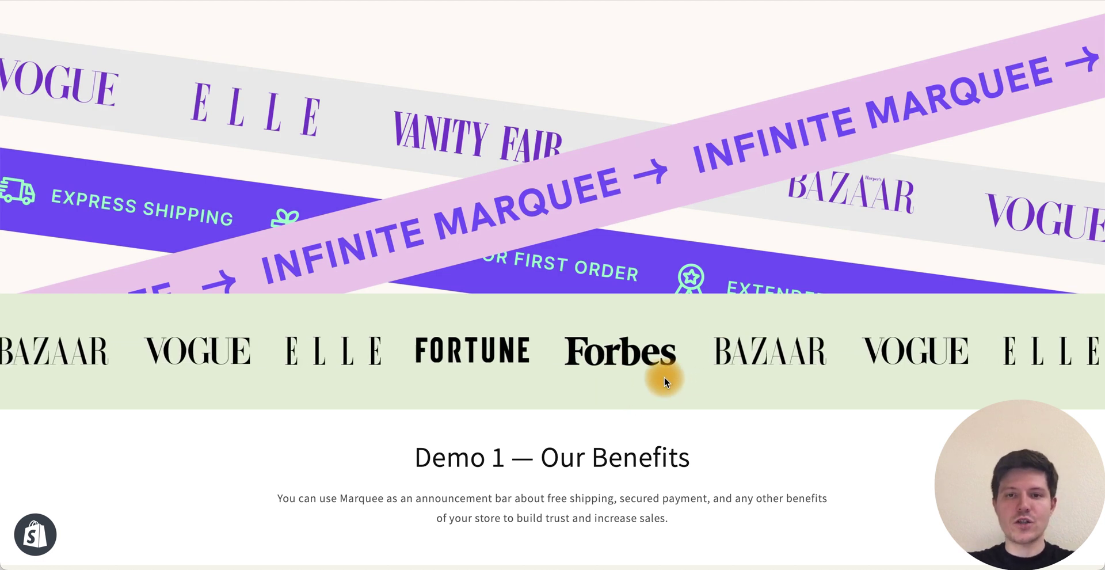